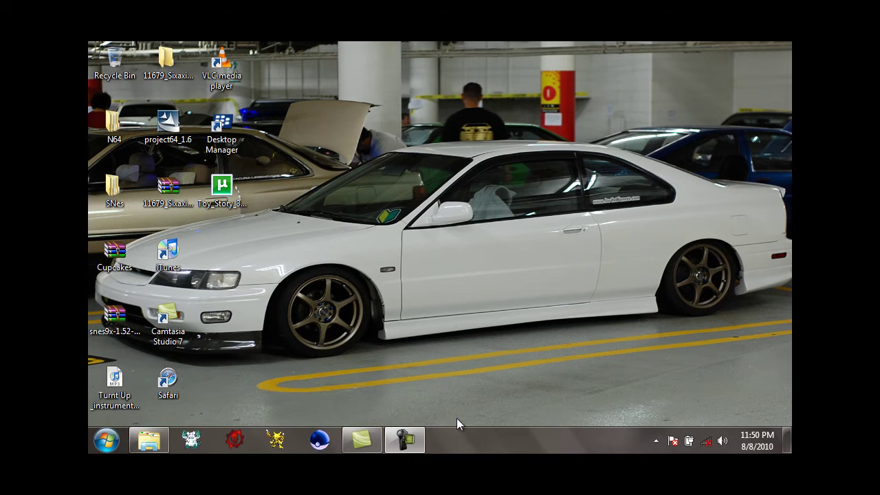
Step: Launch Project64 1.6, start the Super Smash Bros. (U) game and move the emulator window fully into view
click(107, 441)
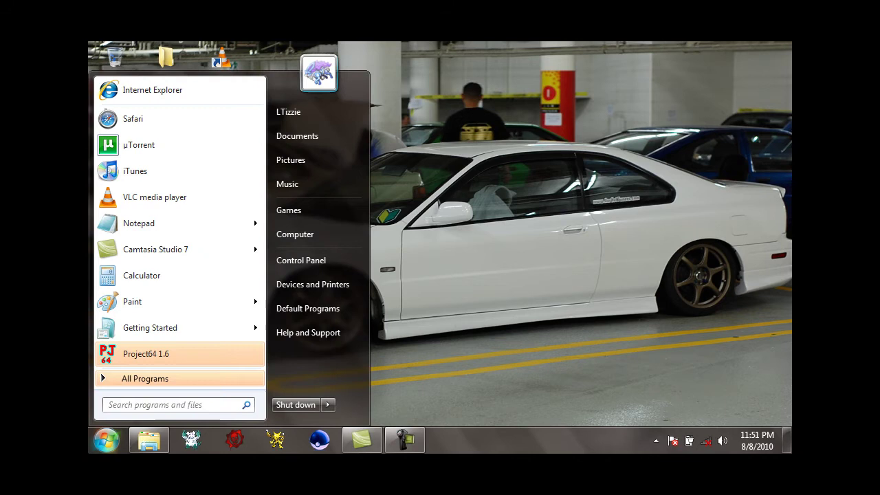
click(163, 359)
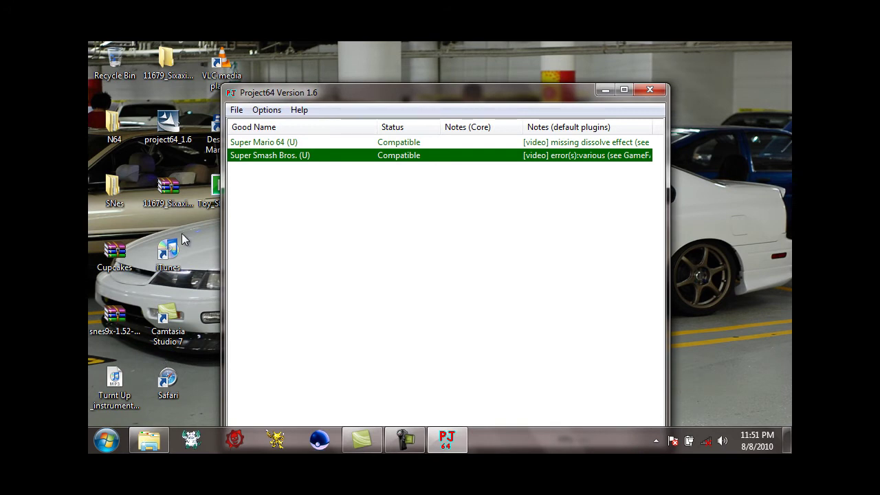
double_click(315, 158)
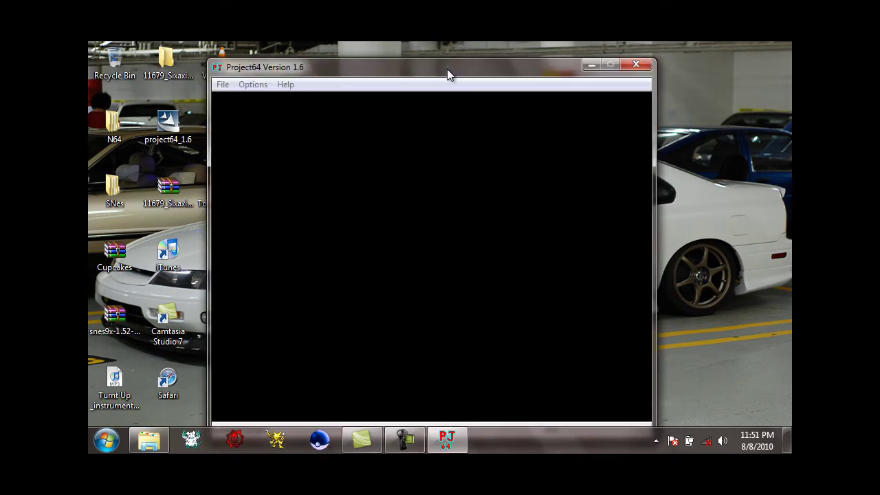
drag(447, 69, 438, 66)
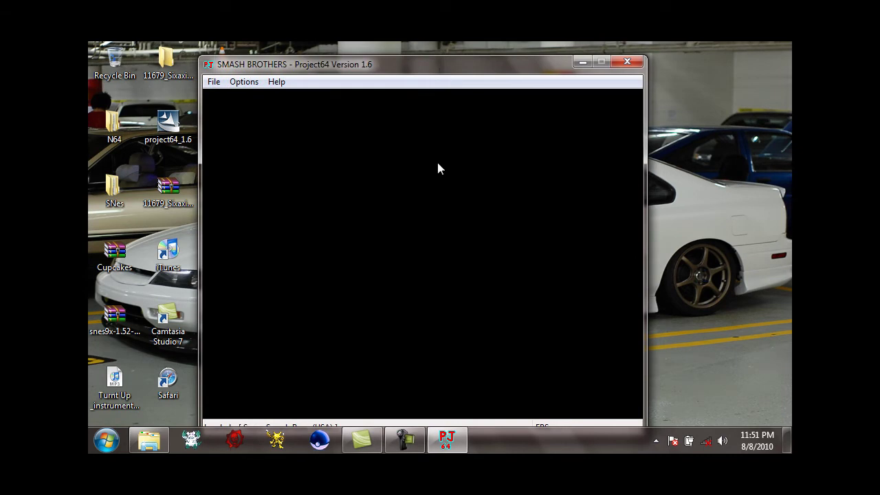
drag(415, 67, 410, 49)
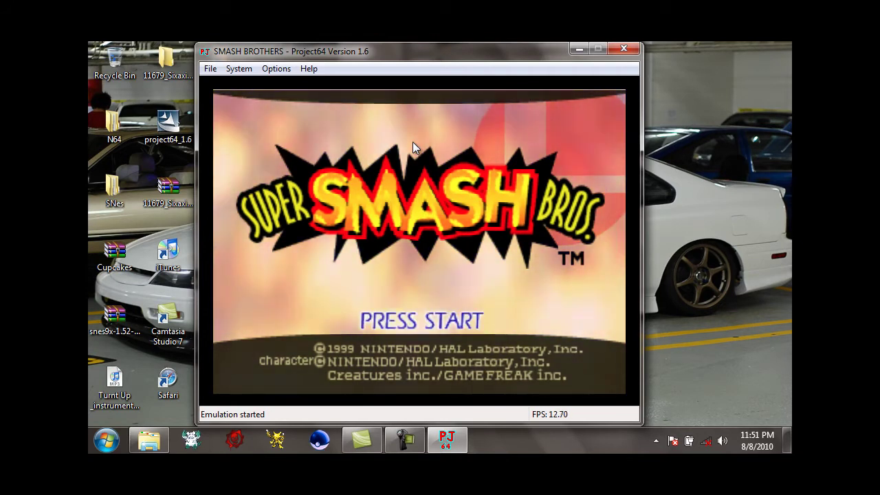
Step: Start the game from its title screen and enter the one-player game's character selection through 1P Mode
key(Return)
key(Down)
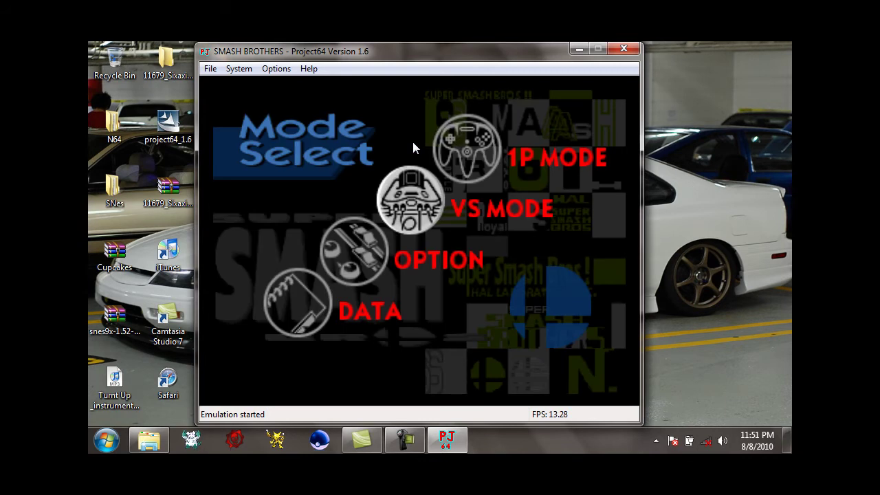
key(Up)
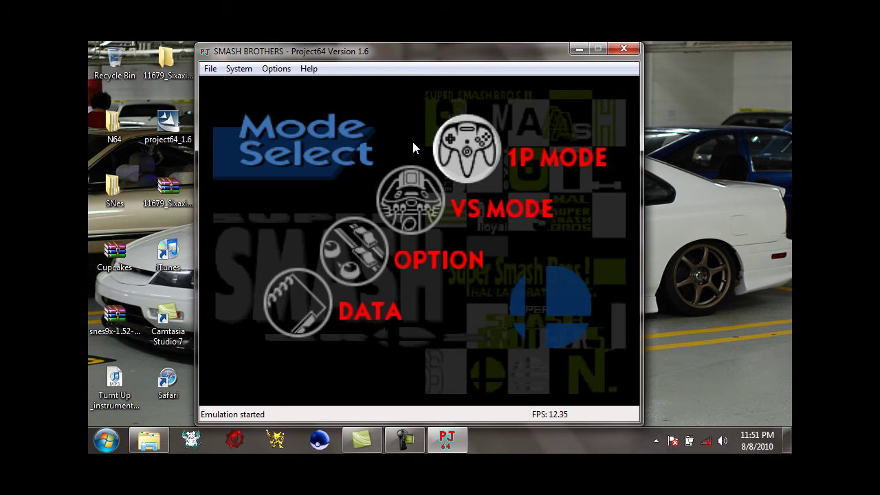
key(Return)
key(Return)
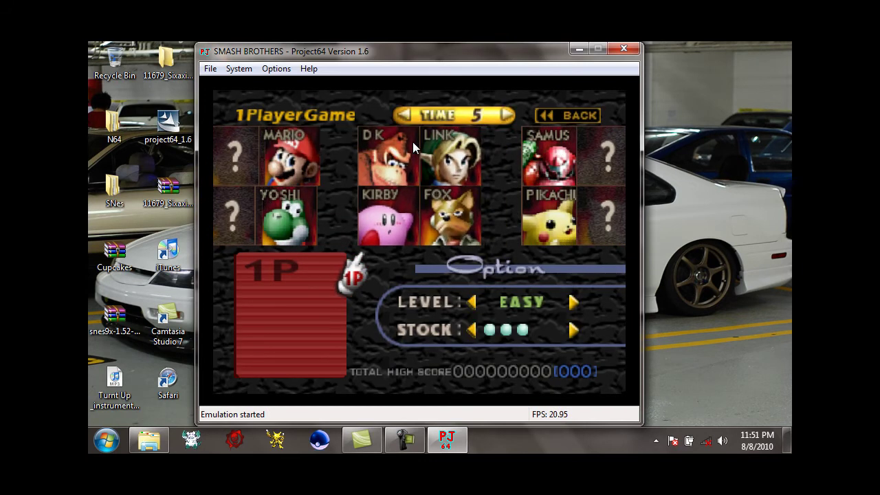
Step: Pick Kirby as the 1P fighter, cancel that choice and select Mario instead
key(Up)
key(x)
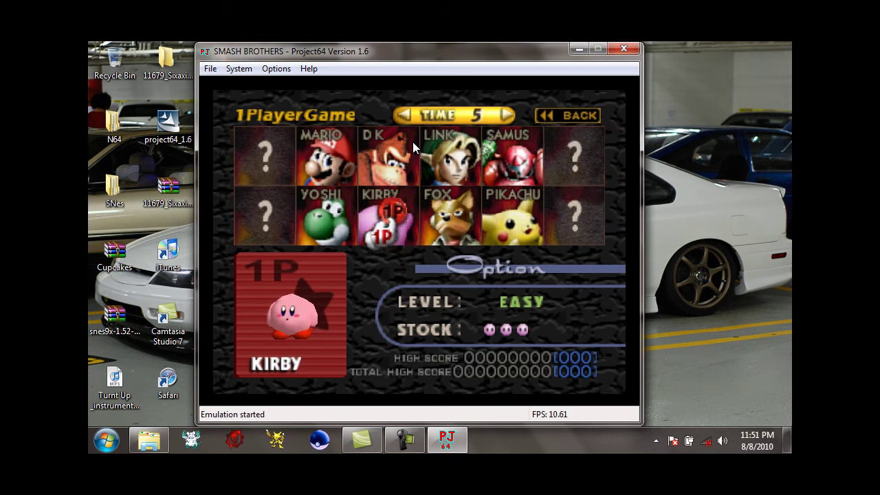
key(c)
key(Left)
key(Up)
key(x)
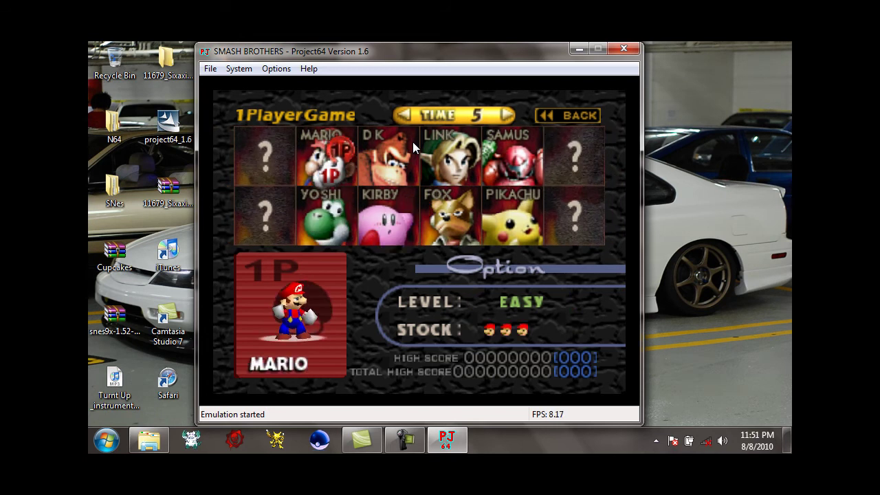
Step: View the emulator's available options without changing any, and close Project64
click(275, 68)
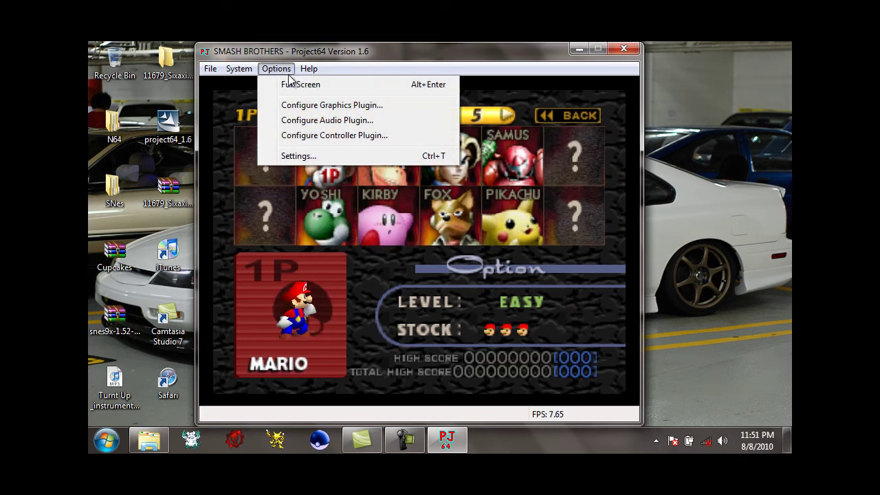
click(399, 59)
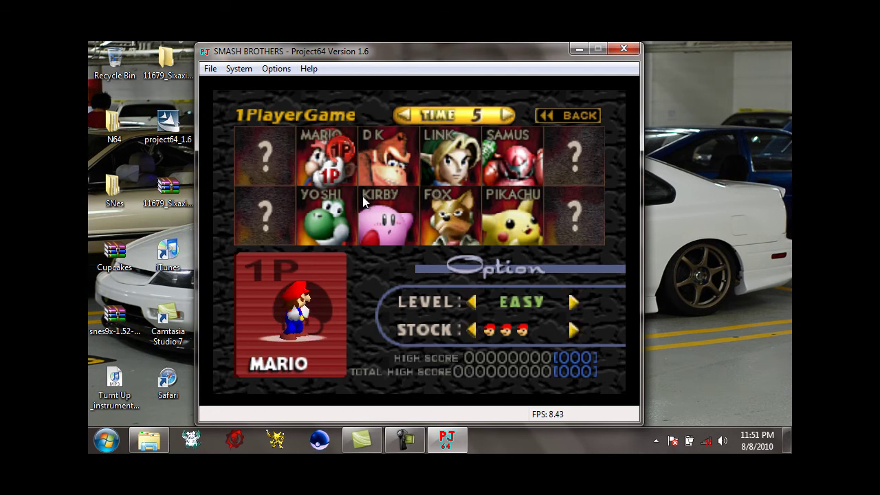
click(622, 48)
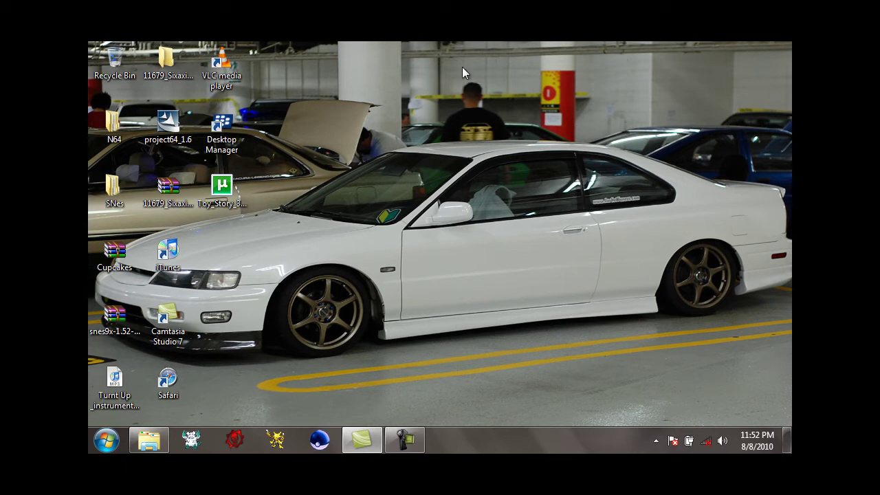
Step: Switch to the web browser and open the bookmarked Emulator Zone page for Project64 at its download section
click(197, 439)
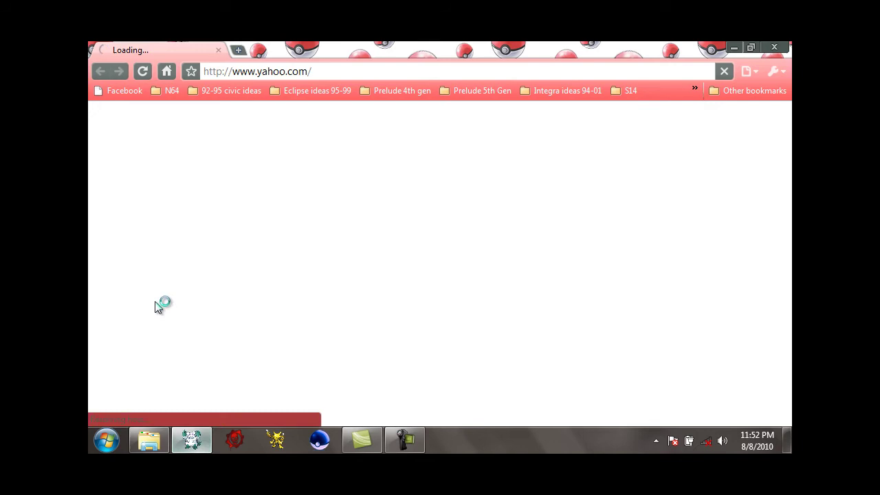
click(162, 93)
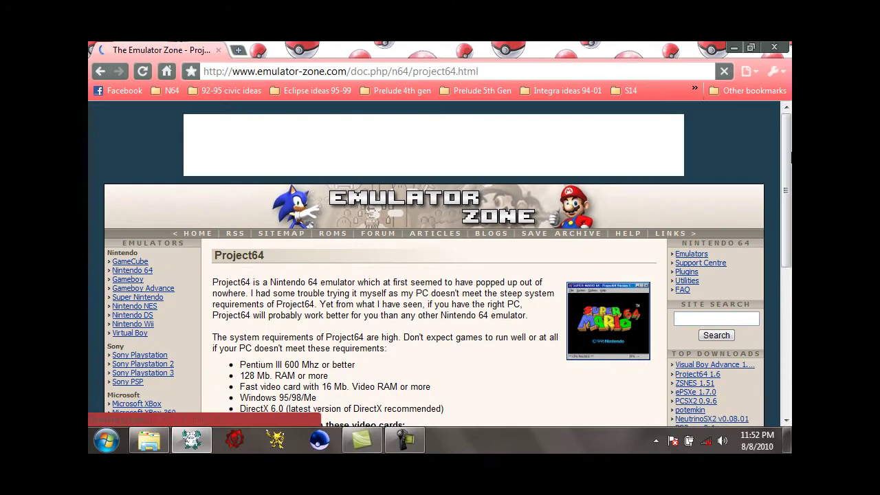
scroll(440, 275, down, 1)
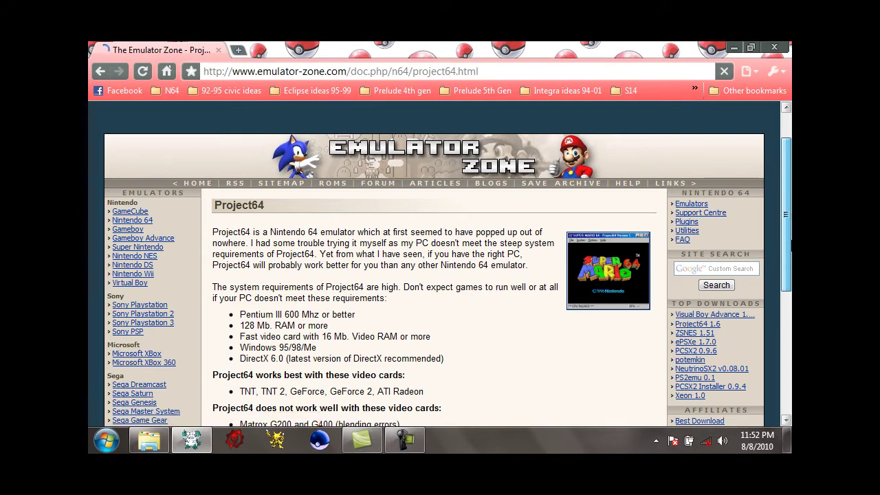
scroll(790, 238, down, 3)
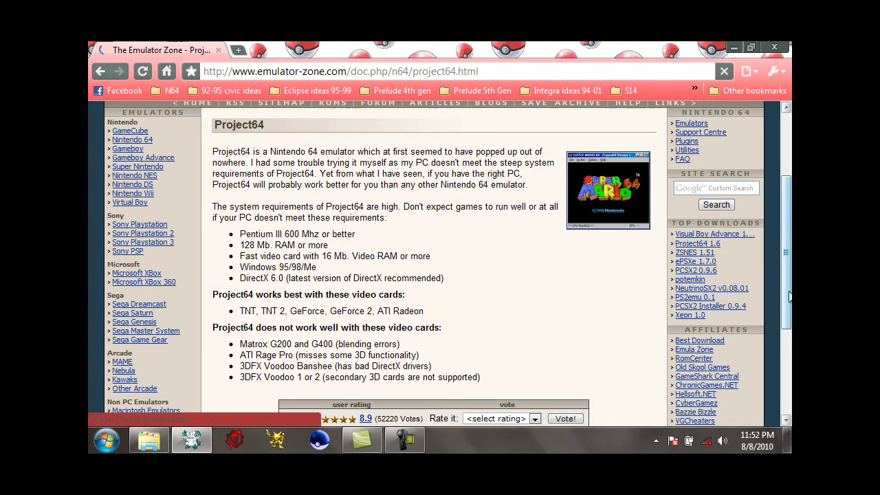
drag(789, 297, 785, 392)
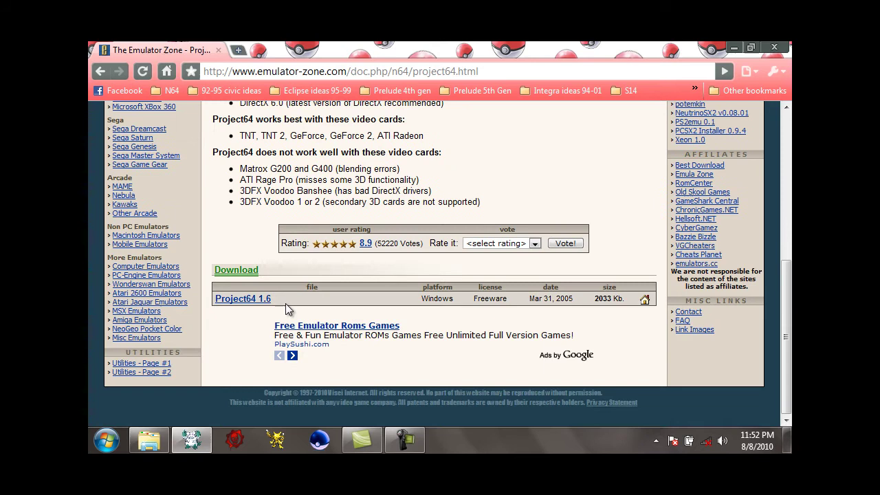
Step: Start the Project64 1.6 download, choose the Desktop as the save location and cancel the save
click(253, 300)
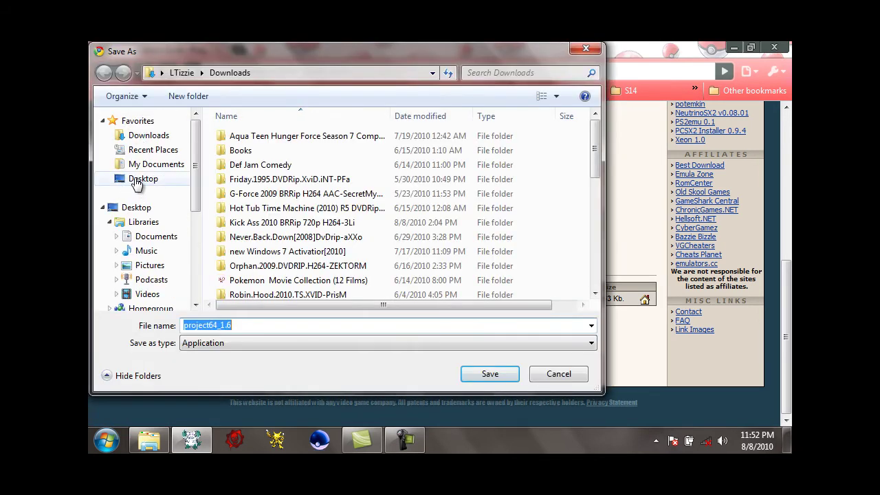
click(135, 181)
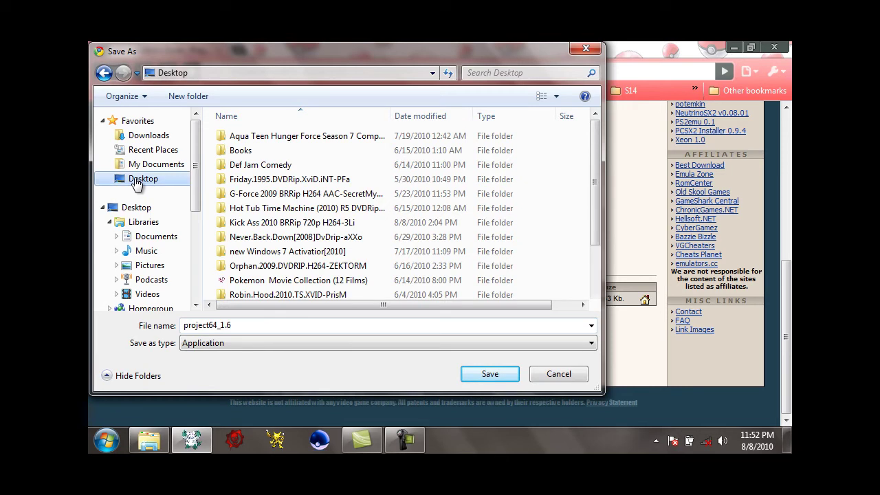
scroll(596, 218, down, 3)
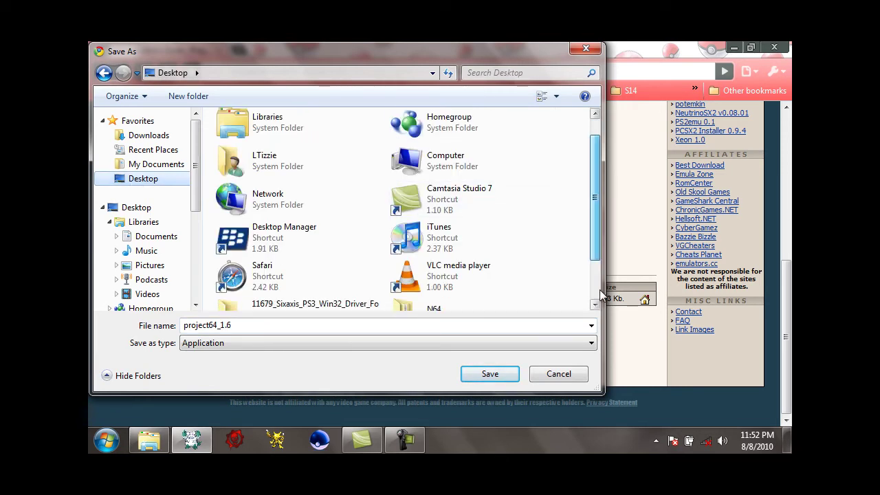
click(558, 375)
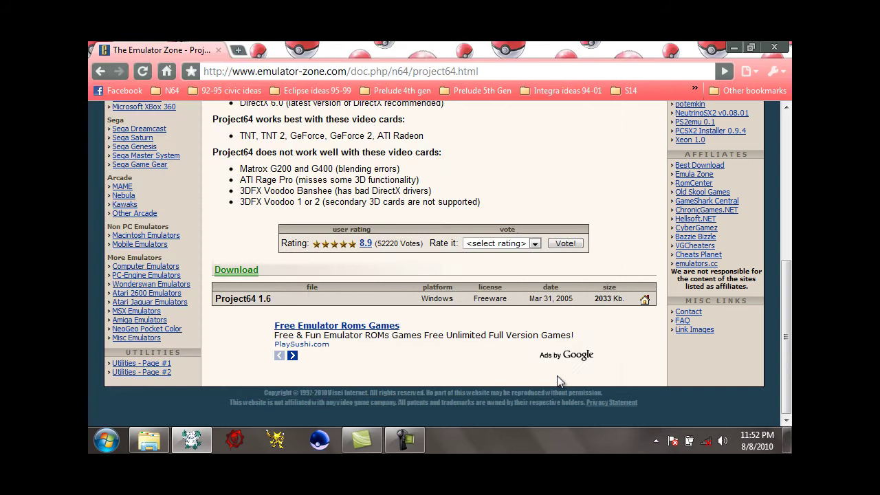
Step: Minimize the browser, try to create a desktop folder named N64 and decline merging it with the existing folder
click(734, 47)
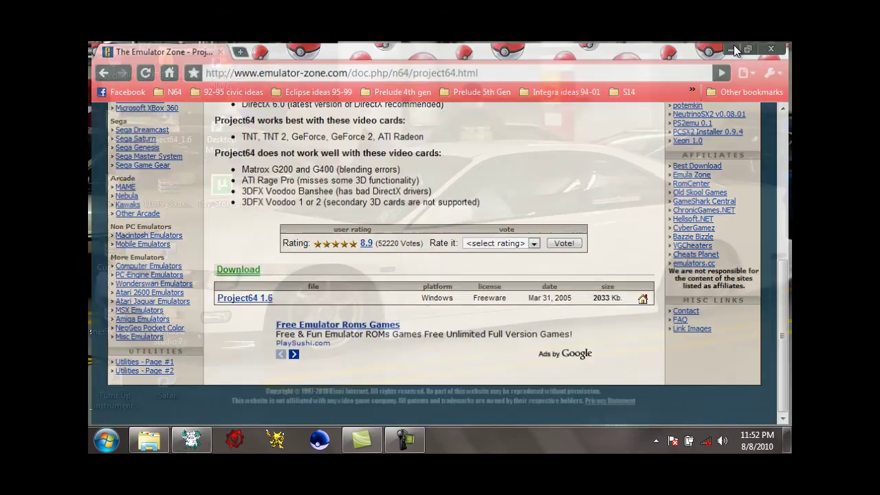
right_click(253, 295)
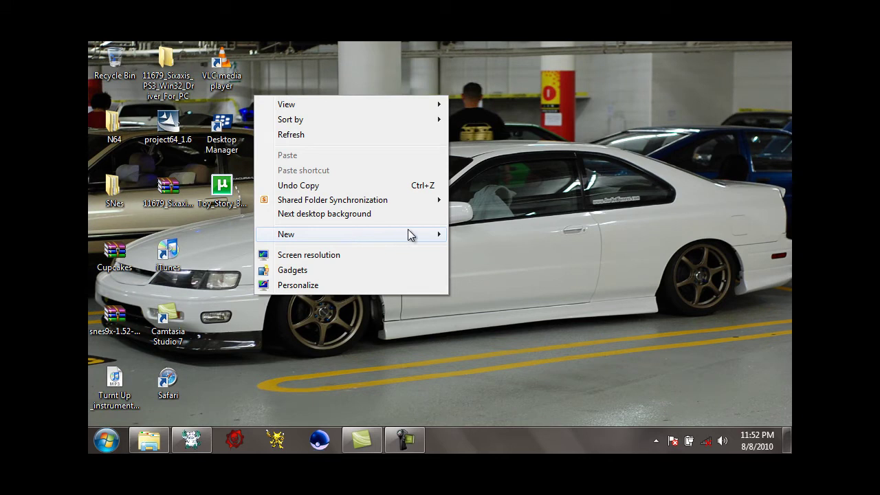
mouse_move(428, 233)
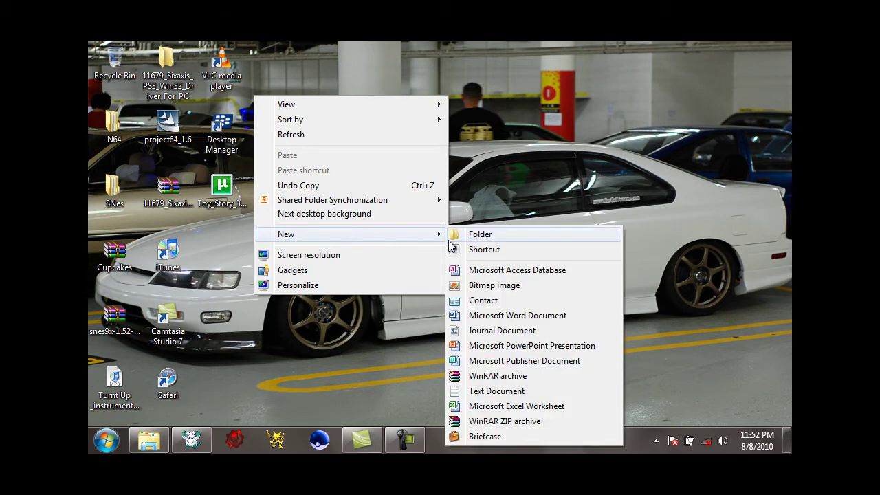
click(475, 235)
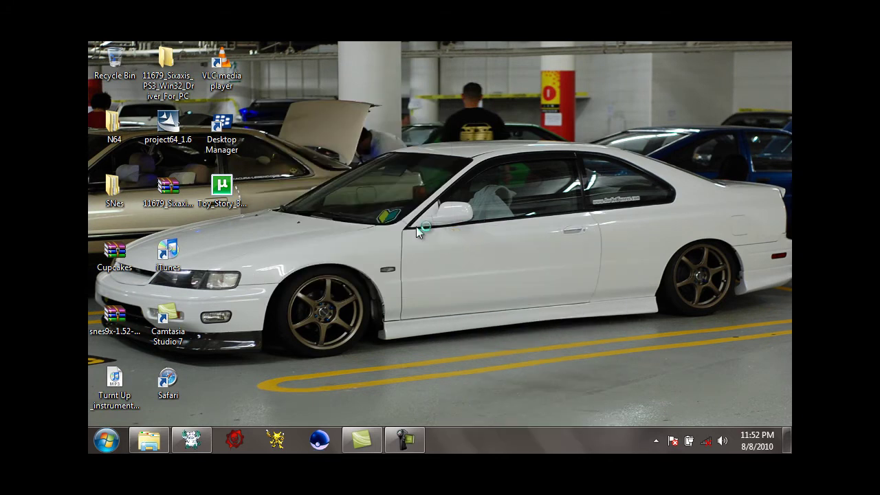
text(N64)
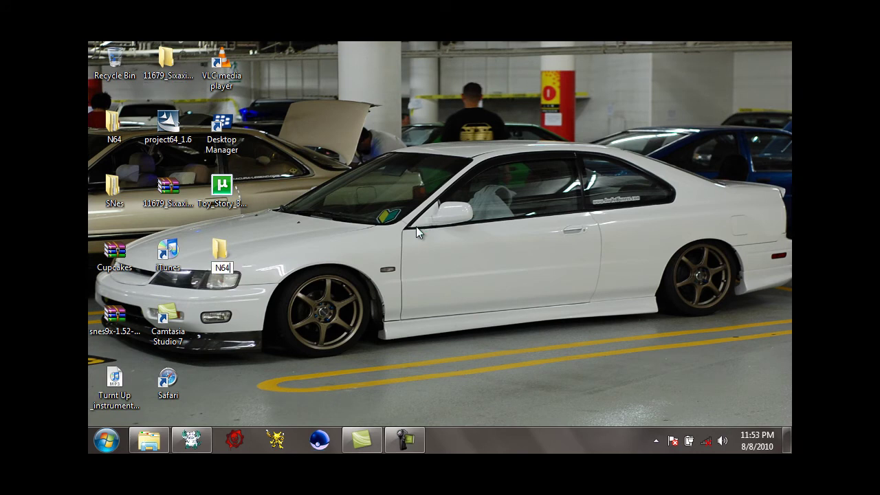
click(289, 268)
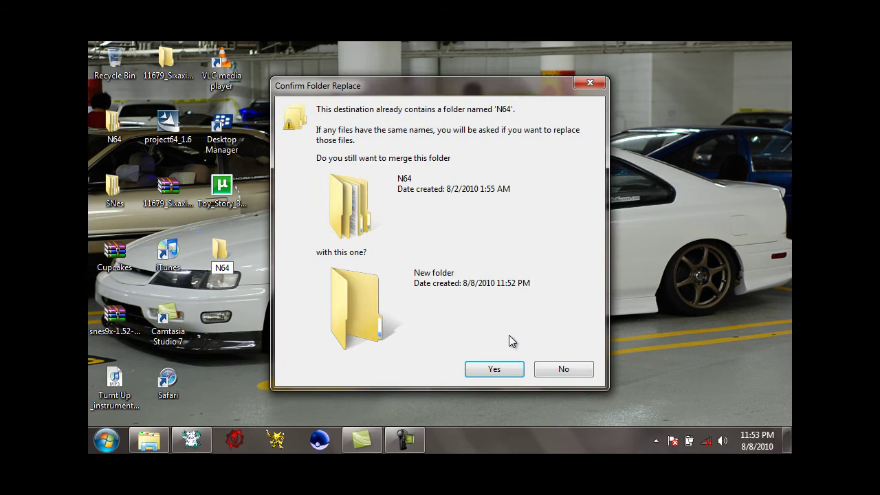
click(567, 371)
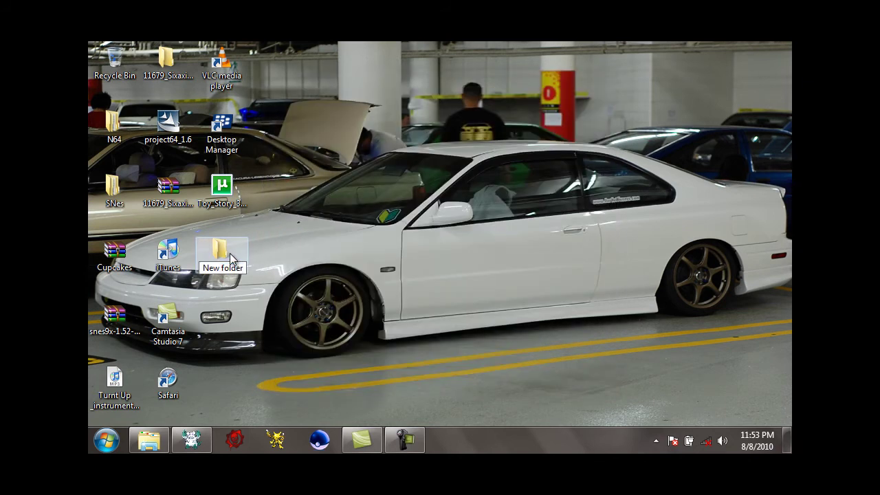
Step: Delete the newly created empty folder from the desktop, moving it to the Recycle Bin
click(230, 259)
right_click(230, 259)
click(275, 382)
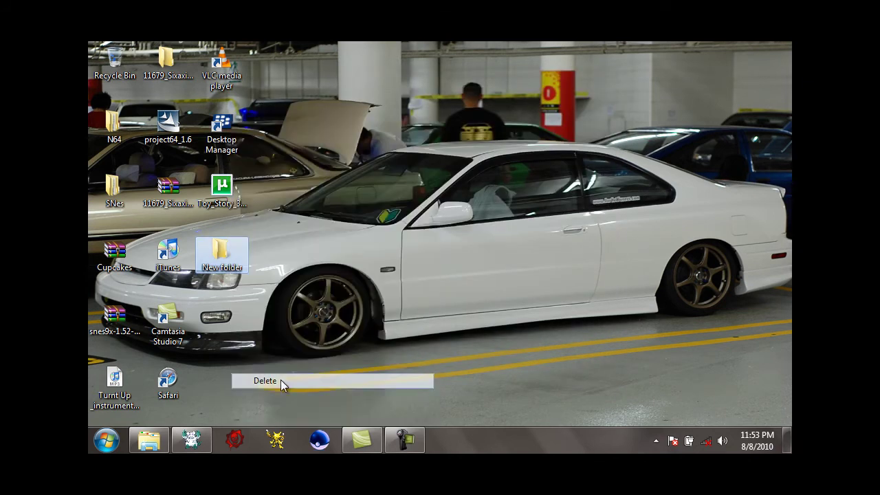
click(493, 295)
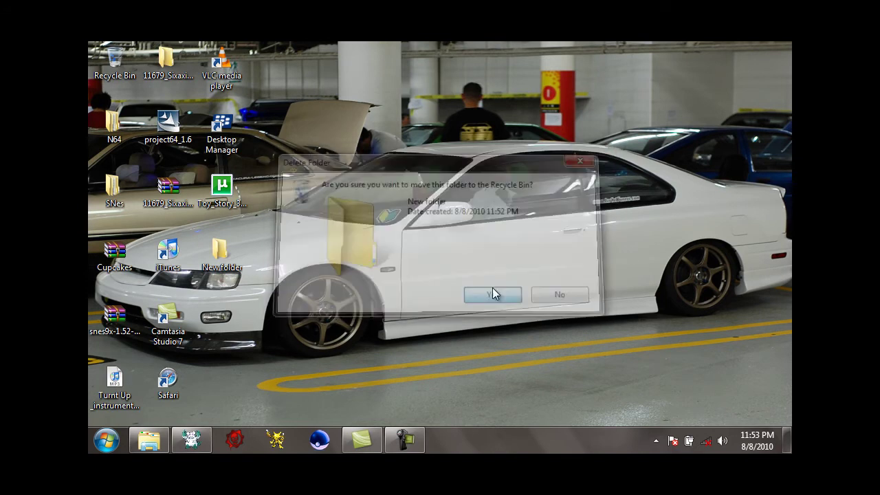
Step: Return to the browser, check the bookmarks saved in the N64 folder and minimize the browser again
click(194, 444)
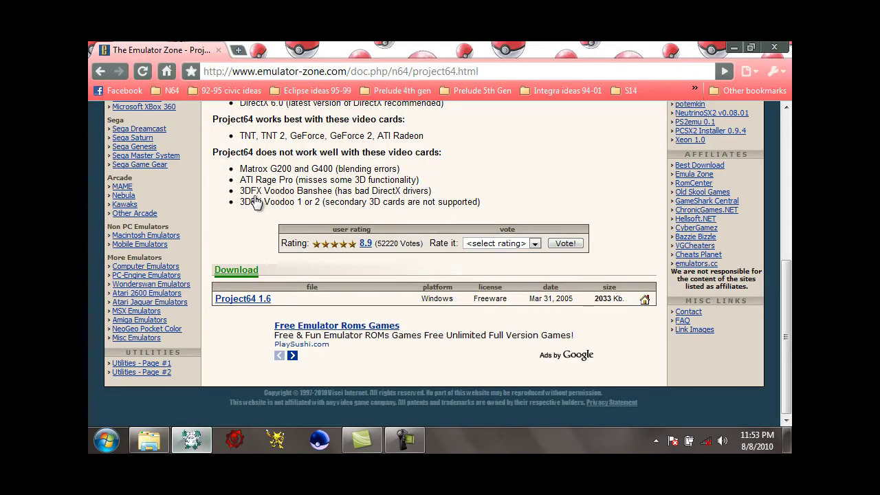
click(174, 94)
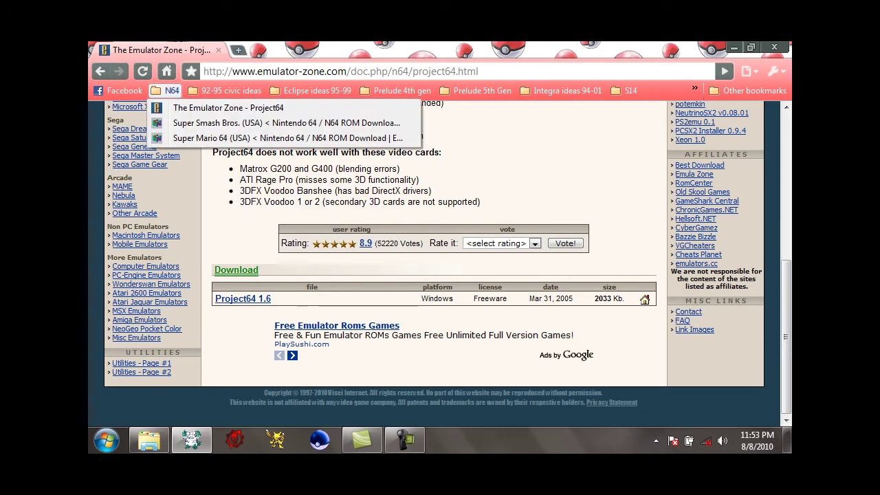
click(172, 91)
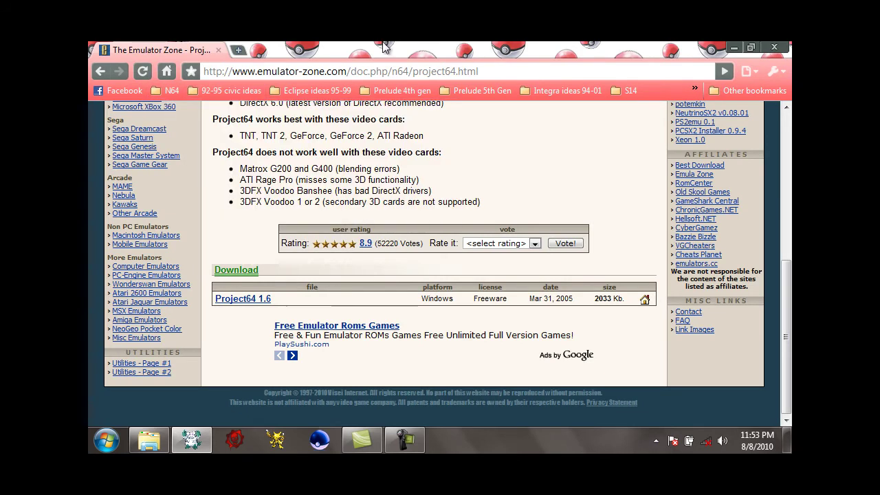
click(733, 47)
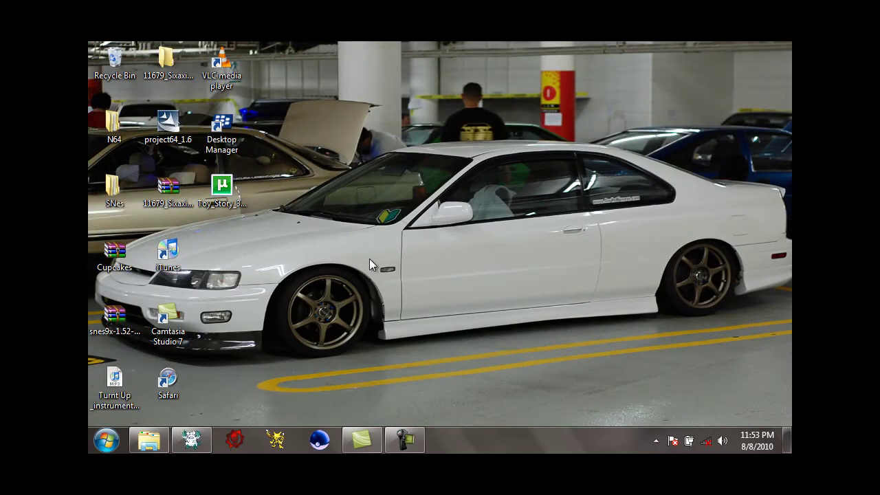
Step: Launch the Project64 1.6 installer from the desktop, cancel the installation and exit the wizard
double_click(172, 136)
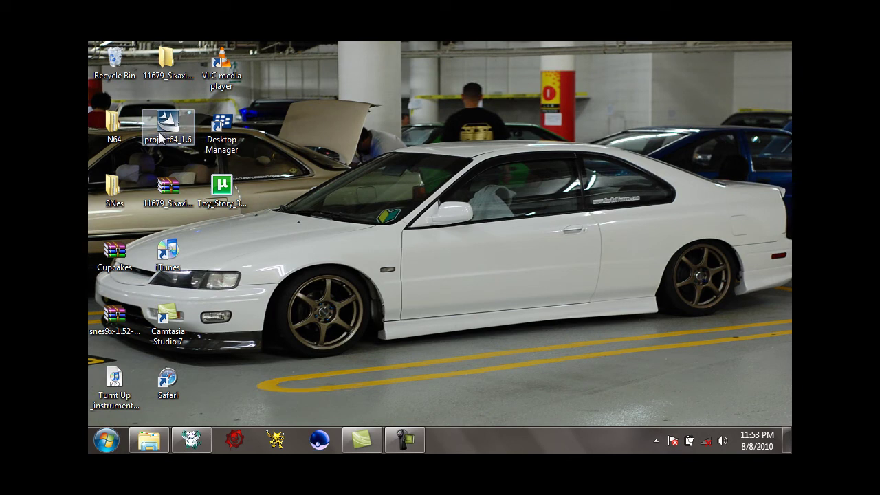
click(162, 131)
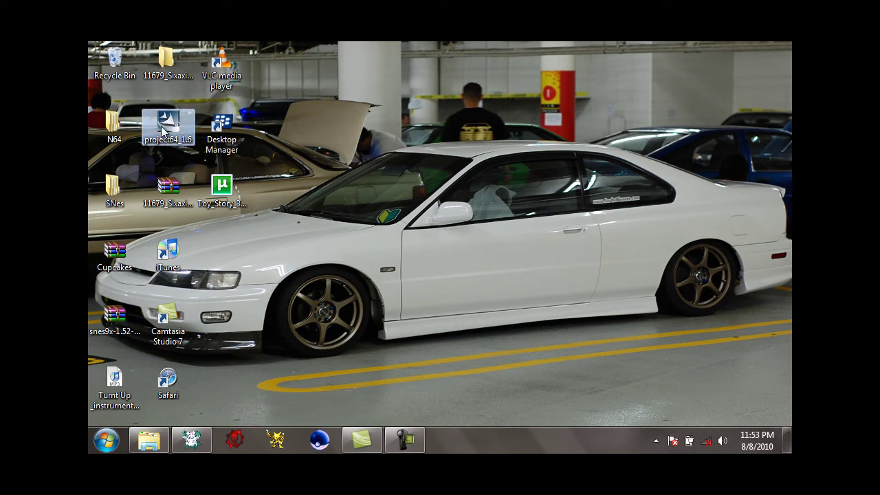
double_click(163, 132)
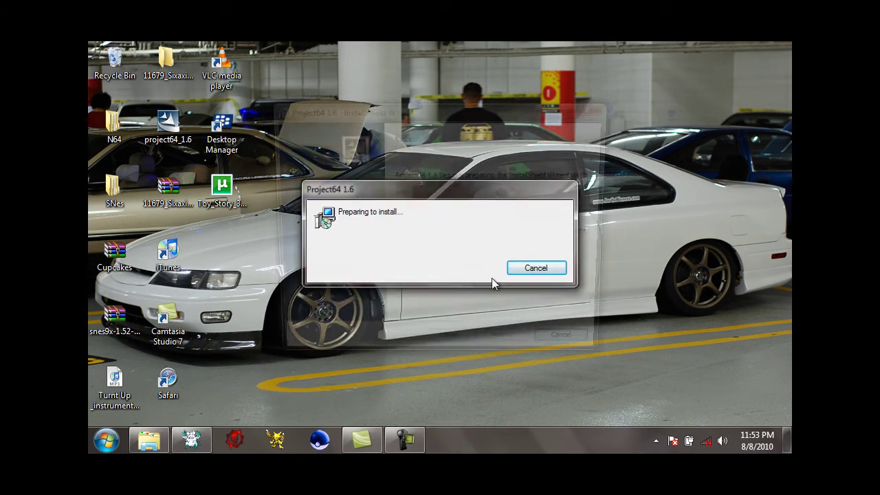
click(573, 350)
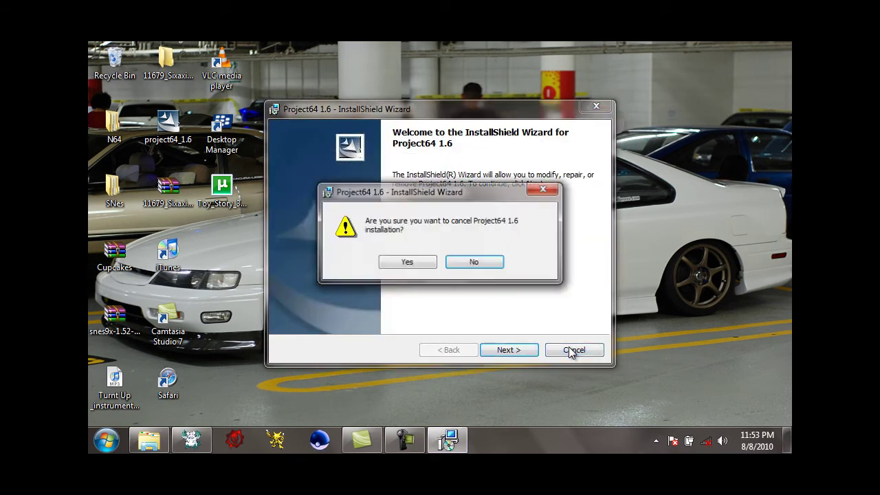
click(405, 262)
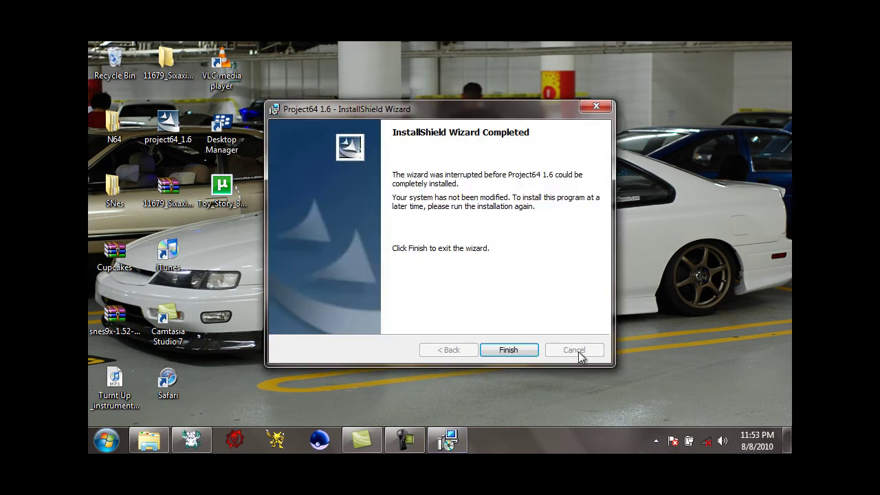
click(530, 352)
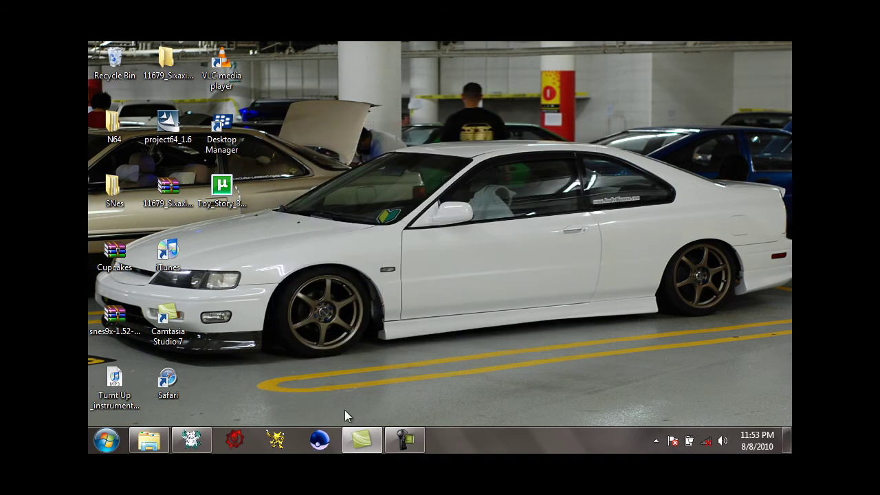
Step: Return to the browser, open the Super Smash Bros. (USA) bookmark from the N64 folder and close the pop-up ad window
click(191, 440)
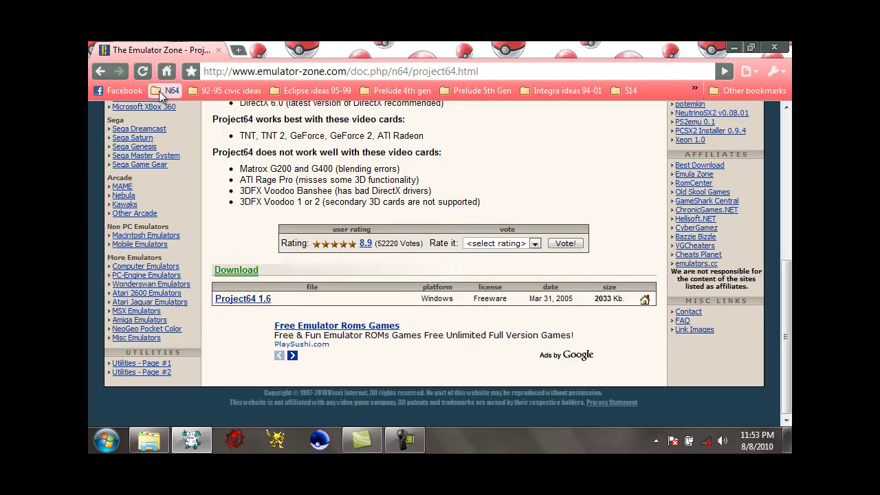
click(159, 91)
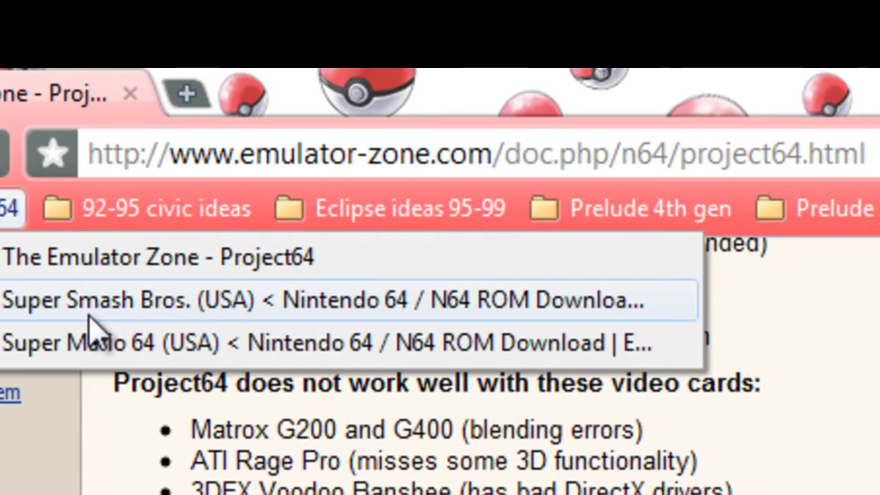
click(89, 310)
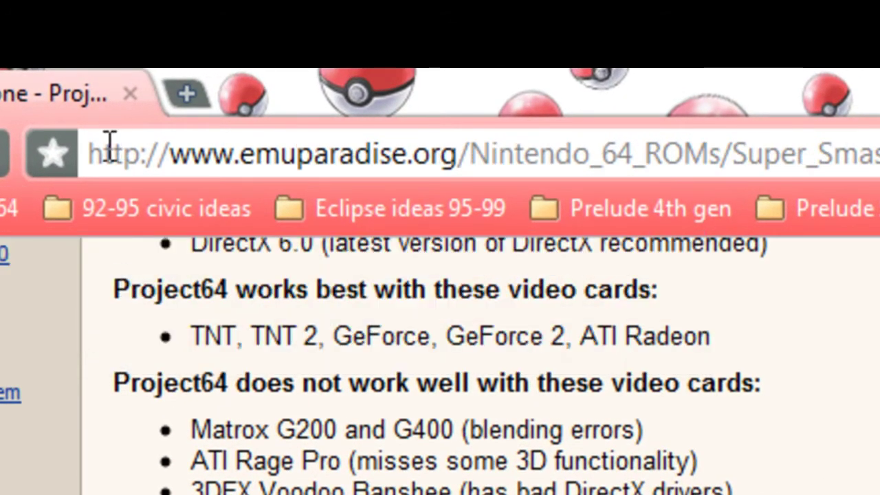
drag(92, 155, 879, 154)
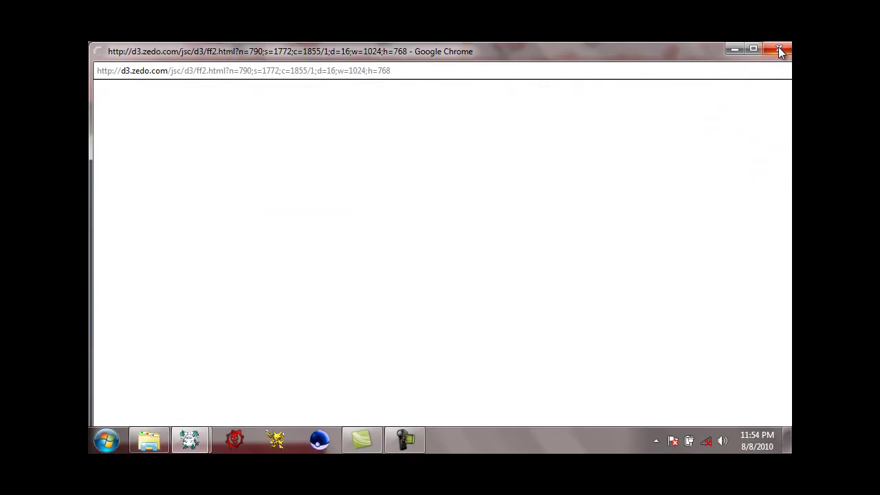
click(779, 51)
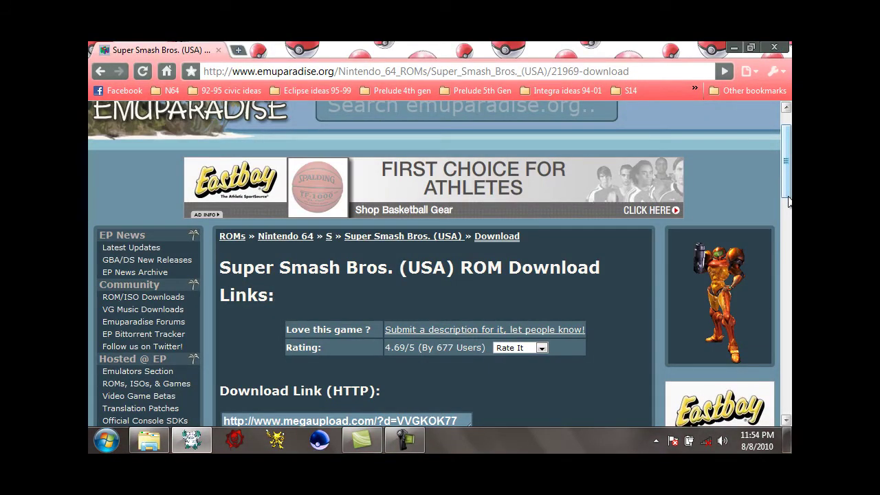
Step: Follow the Nintendo 64 - Super Smash Bros. (USA) link under Direct Download (FTP) to the game page
scroll(789, 200, down, 3)
scroll(787, 205, down, 4)
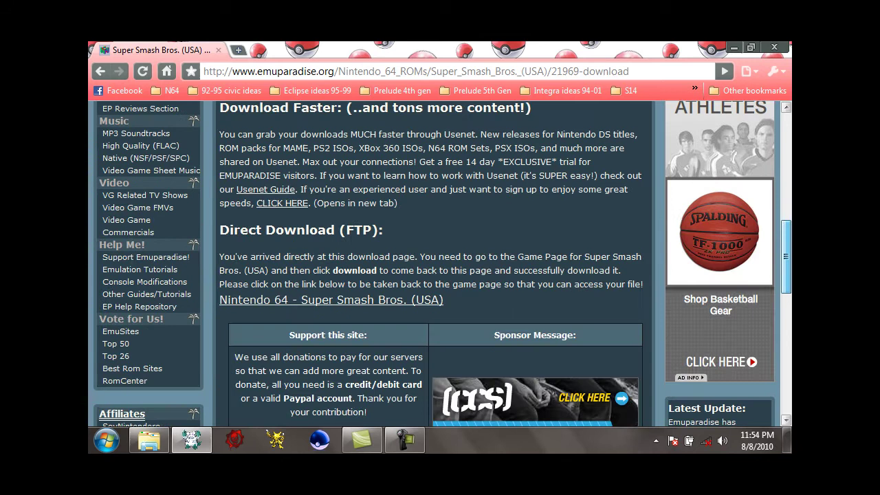
scroll(787, 261, down, 1)
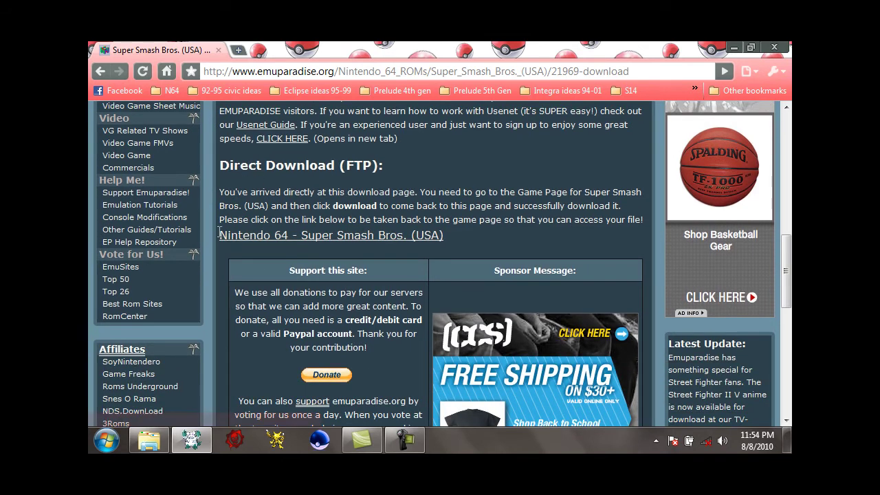
drag(218, 233, 441, 242)
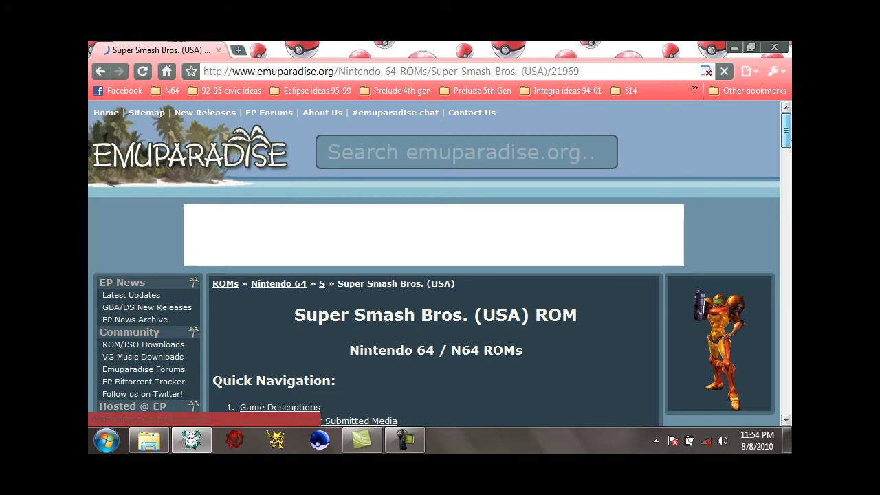
Step: Find the Direct Download Links on the game page and follow Download Super Smash Bros. (USA)
drag(791, 139, 783, 203)
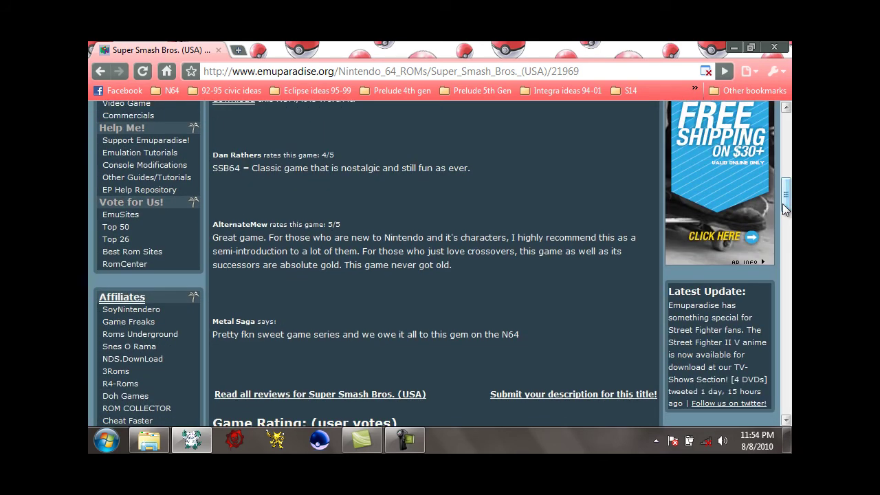
drag(787, 196, 787, 313)
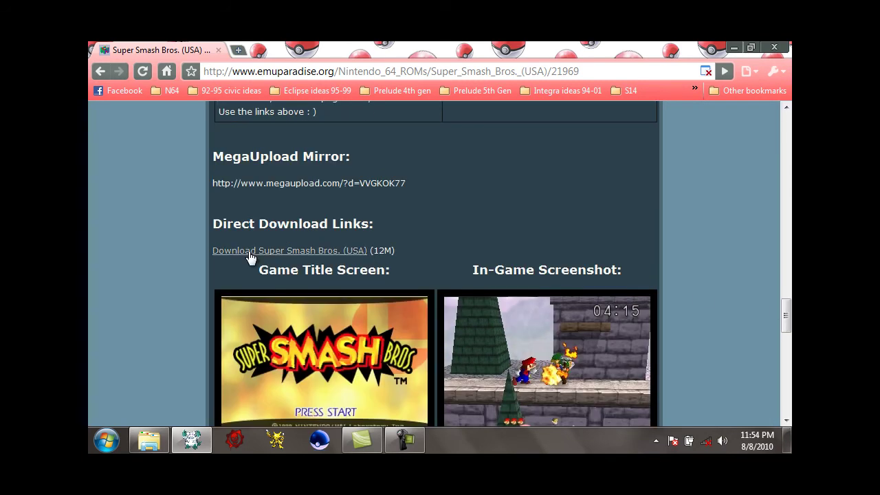
mouse_move(205, 249)
mouse_down()
mouse_move(244, 258)
mouse_move(296, 254)
mouse_move(361, 269)
mouse_move(412, 267)
mouse_move(216, 253)
mouse_up()
click(412, 266)
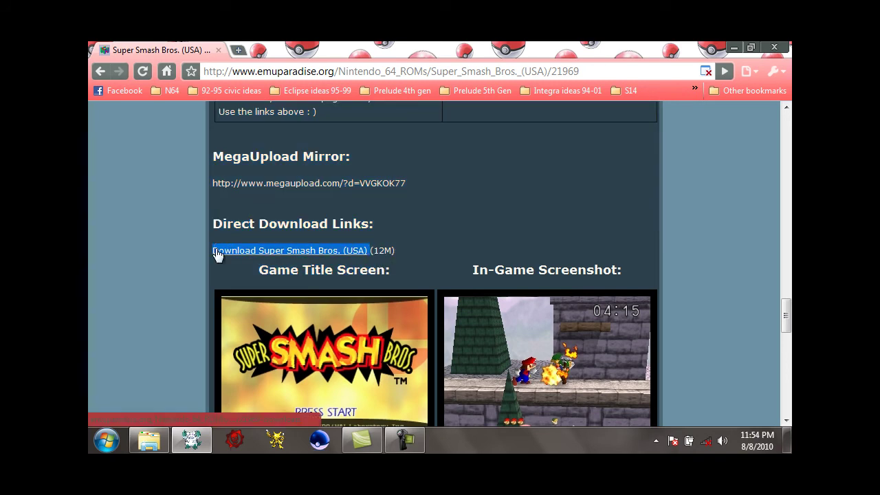
click(220, 272)
click(240, 251)
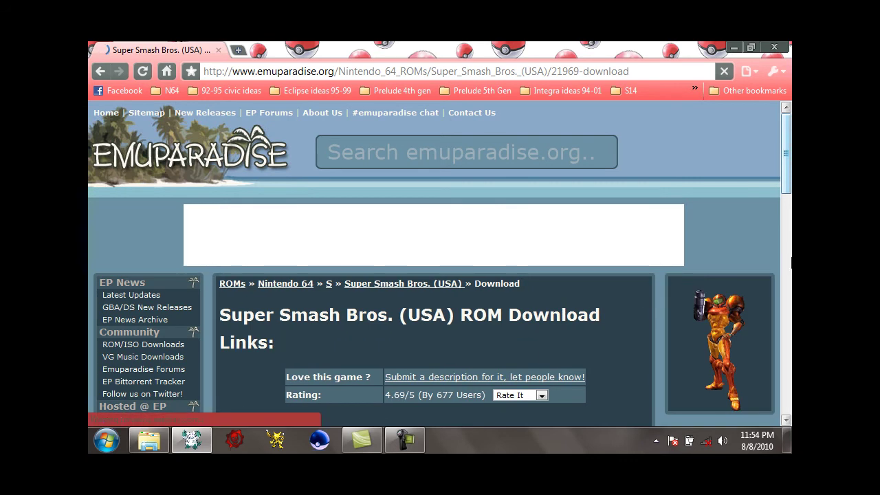
Step: Start the Super Smash Bros. (USA) download from the primary USA server under Direct Download (FTP)
scroll(440, 265, down, 2)
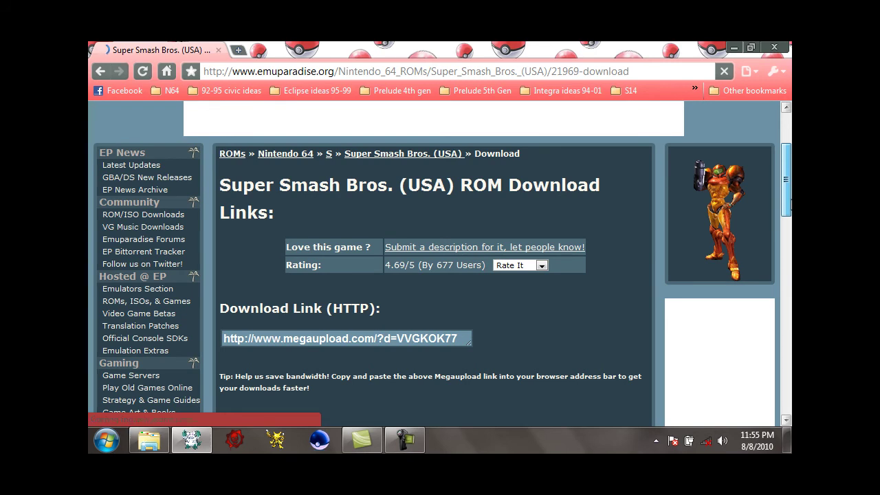
scroll(574, 215, down, 5)
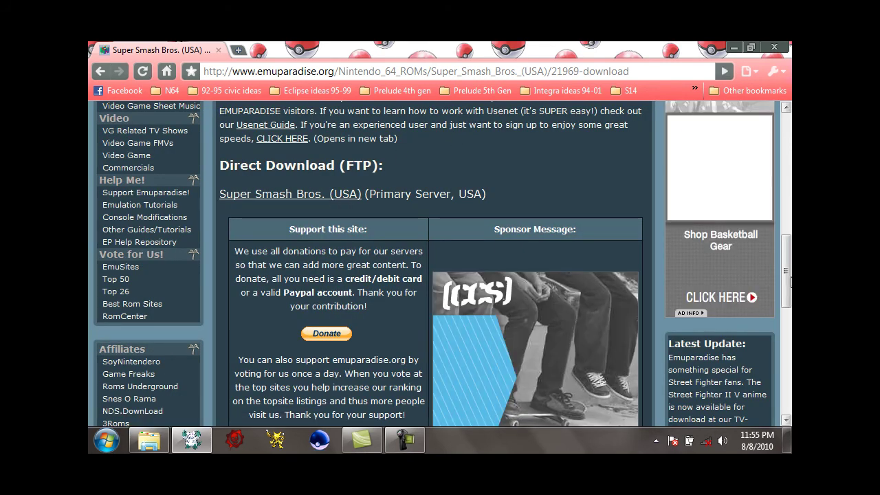
scroll(294, 246, up, 1)
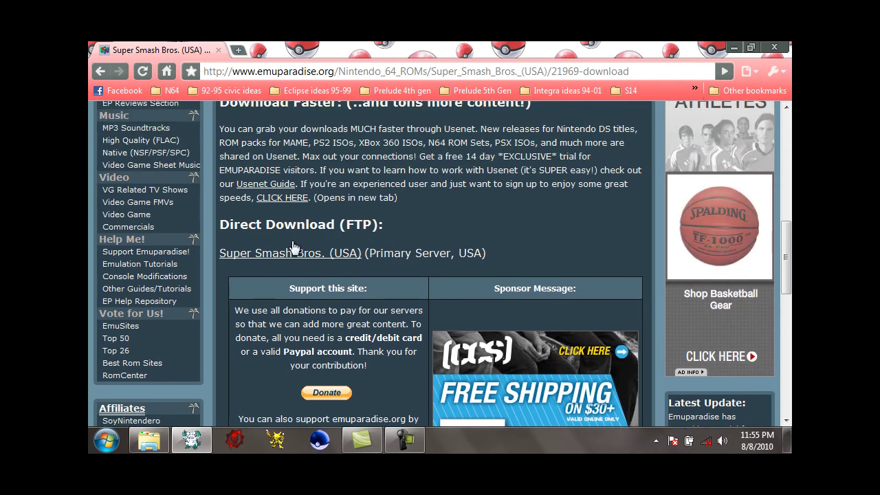
click(289, 254)
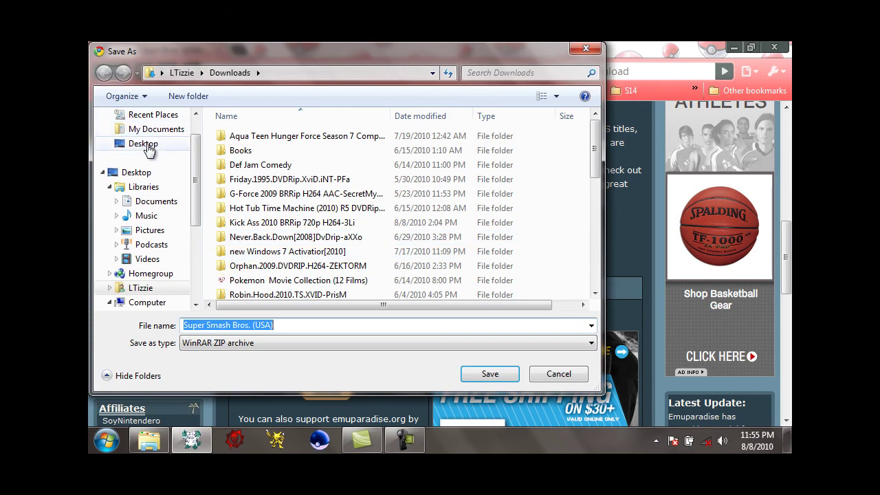
Step: Try to save the Super Smash Bros. (USA) archive in the desktop's N64 folder, decline replacing the existing file and cancel the save
click(144, 145)
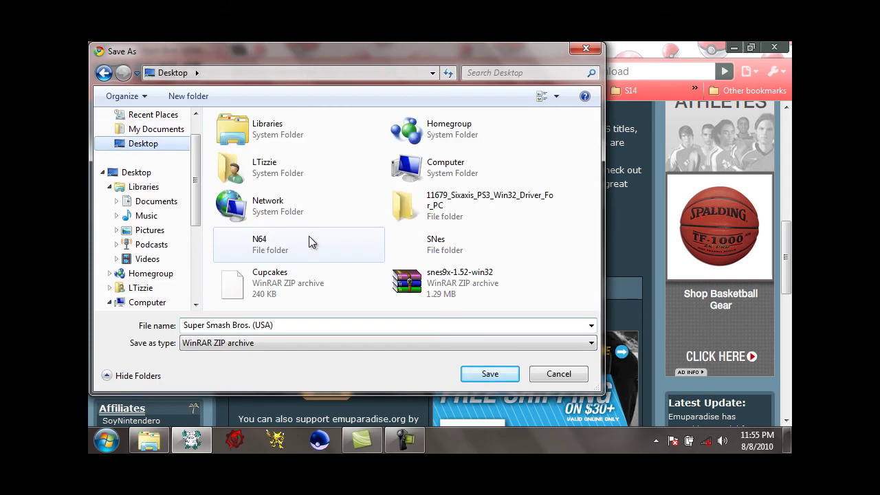
click(255, 250)
double_click(253, 246)
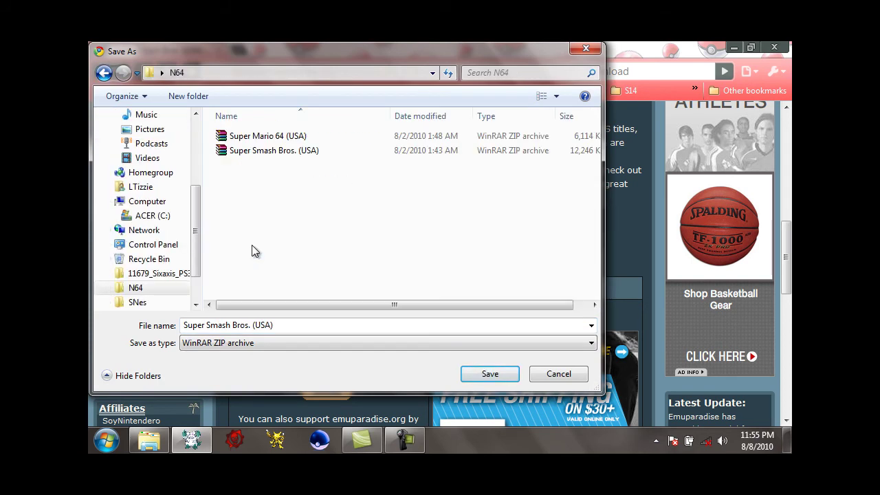
click(490, 374)
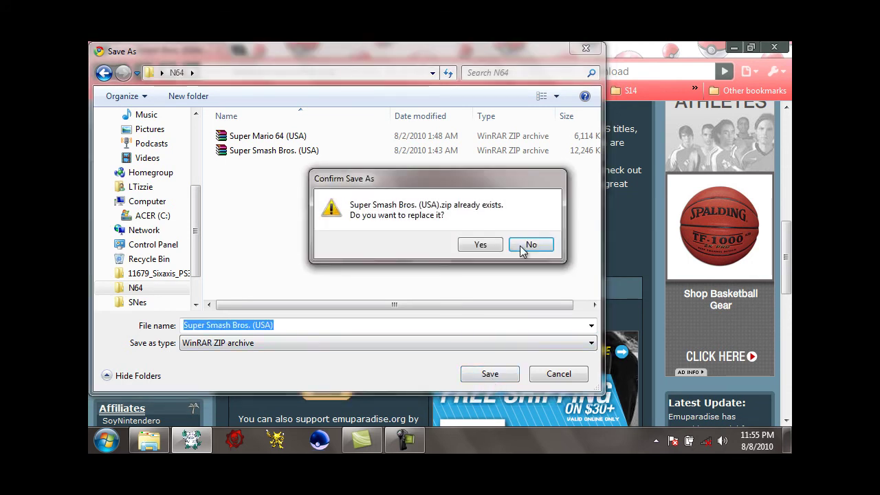
click(522, 251)
click(550, 377)
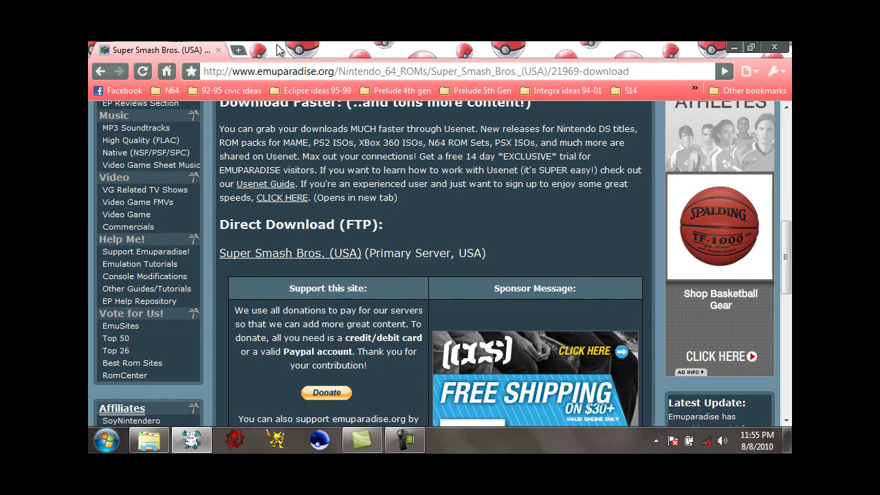
Step: Open the Super Mario 64 (USA) bookmark from the N64 folder and follow its Direct Download section link to the game page
click(166, 90)
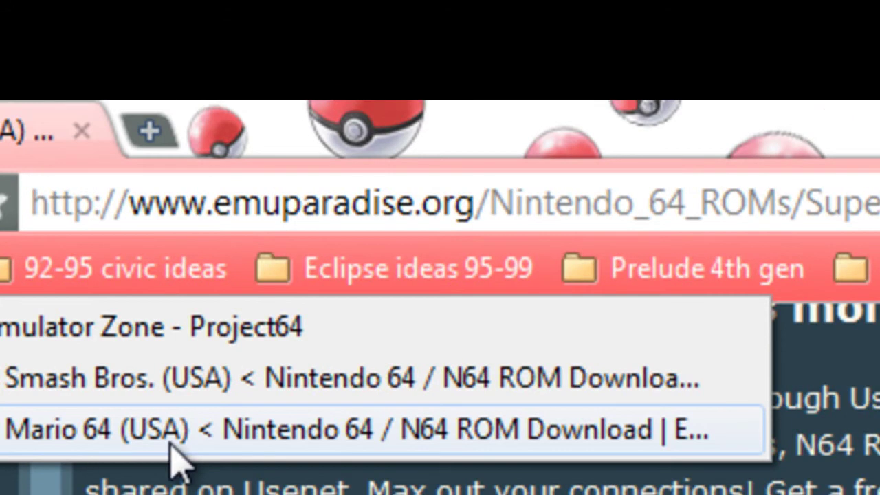
click(170, 443)
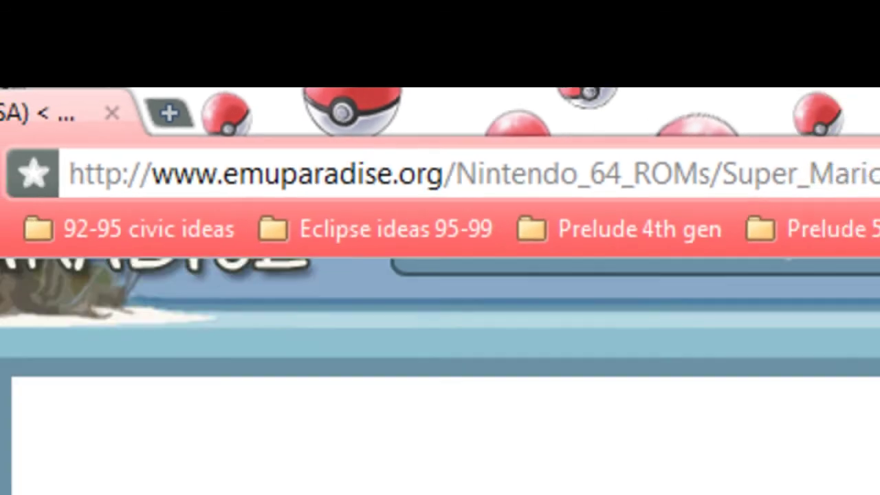
scroll(788, 193, down, 3)
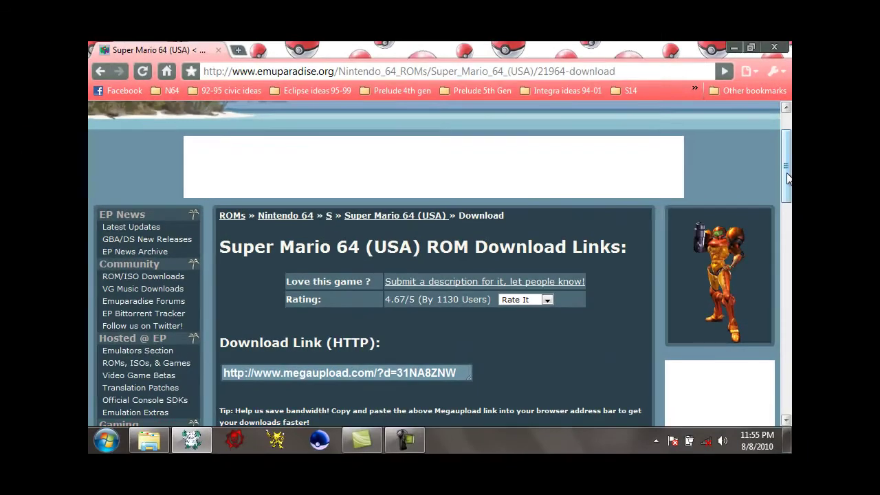
scroll(787, 192, down, 2)
drag(788, 194, 788, 259)
click(372, 260)
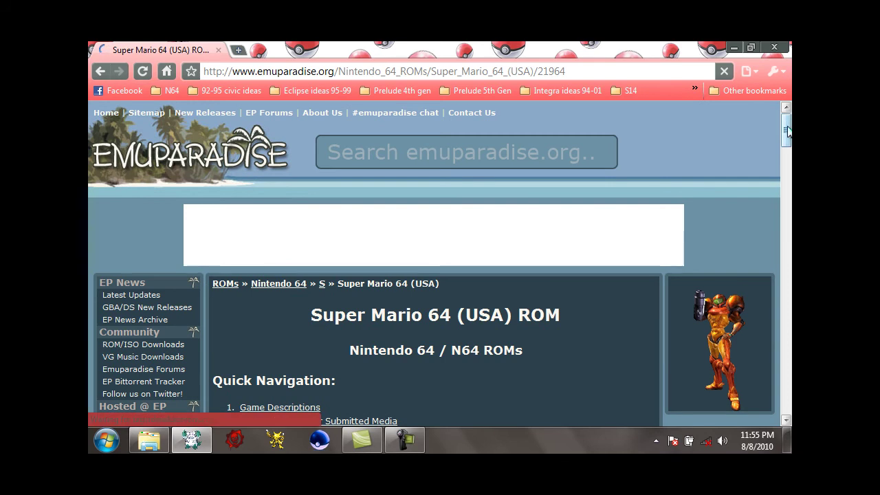
Step: Find the Direct Download Links on the game page and follow Download Super Mario 64 (USA)
drag(787, 150, 787, 324)
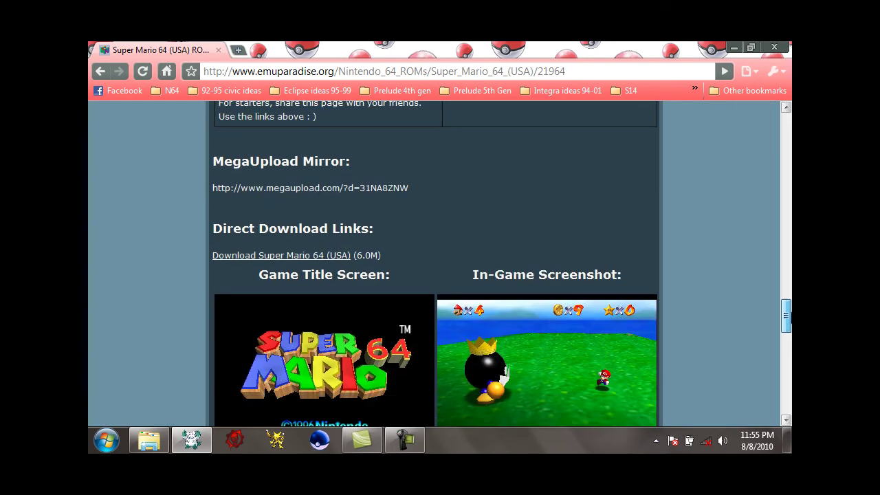
click(213, 256)
drag(352, 259, 214, 255)
click(216, 262)
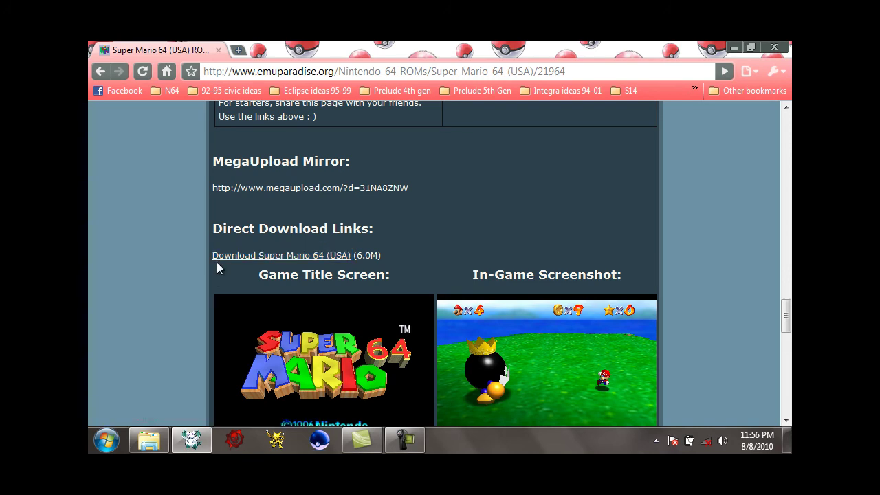
click(225, 261)
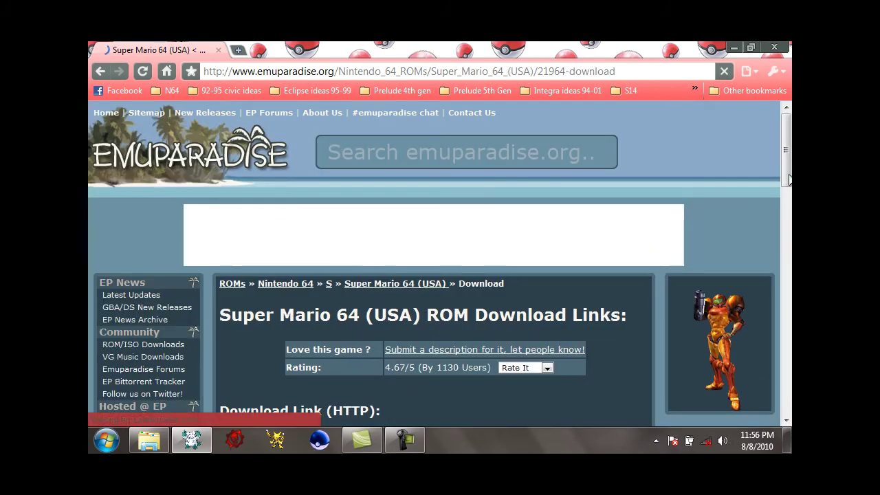
Step: Start the Super Mario 64 (USA) download from the primary USA server under Direct Download (FTP)
drag(789, 159, 781, 279)
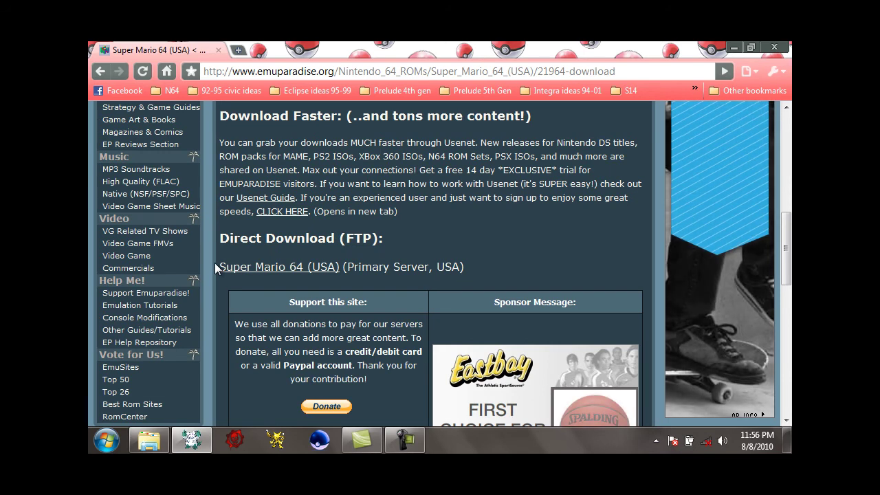
drag(220, 267, 339, 276)
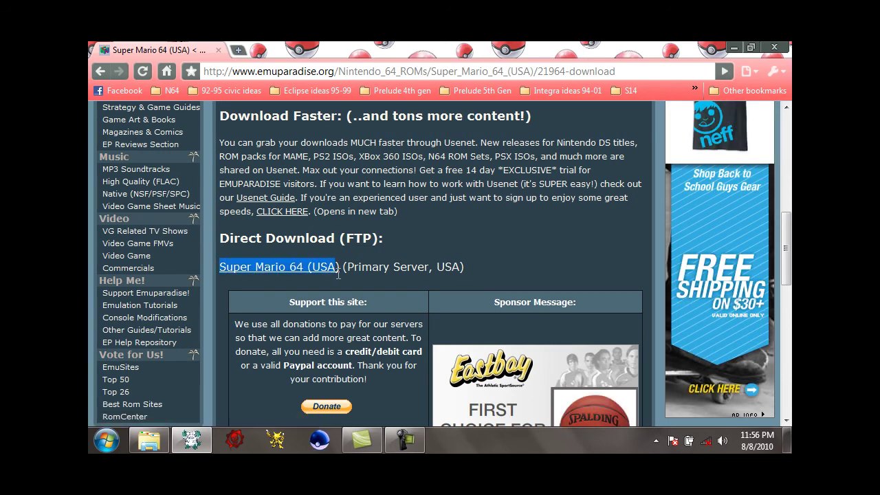
click(337, 283)
click(324, 272)
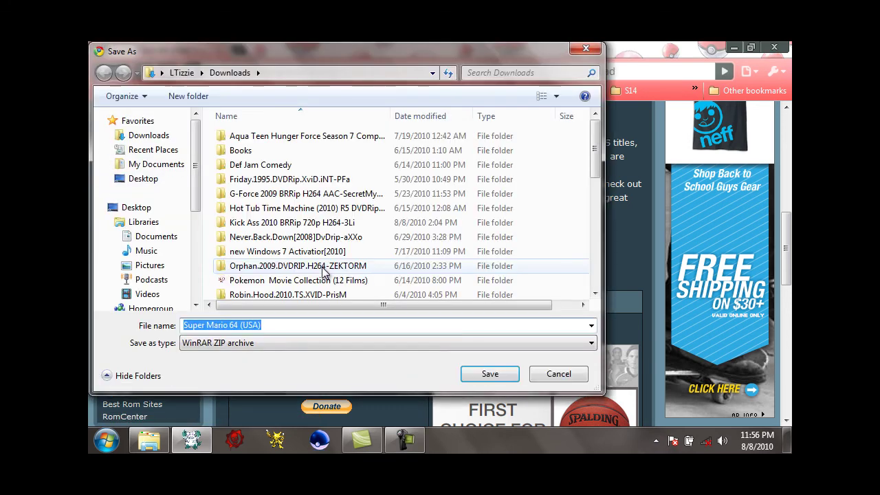
Step: Try to save the Super Mario 64 (USA) archive in the desktop's N64 folder, decline replacing the existing file and cancel the save
click(137, 183)
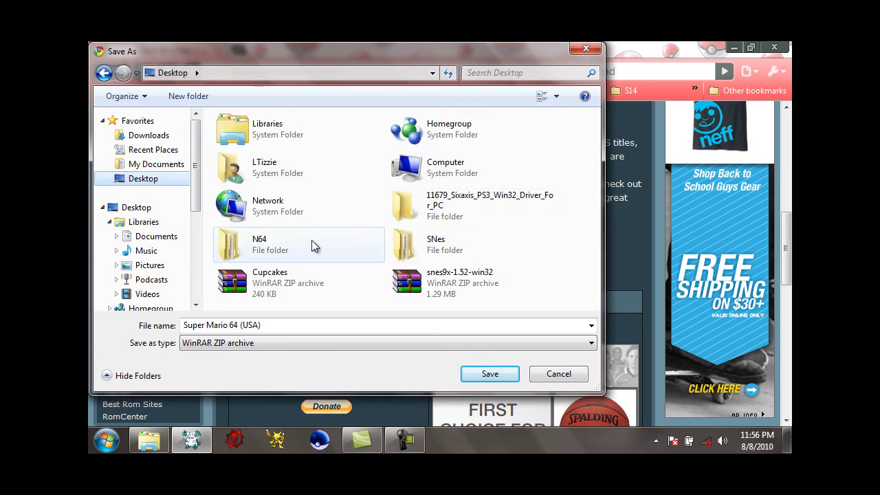
double_click(309, 245)
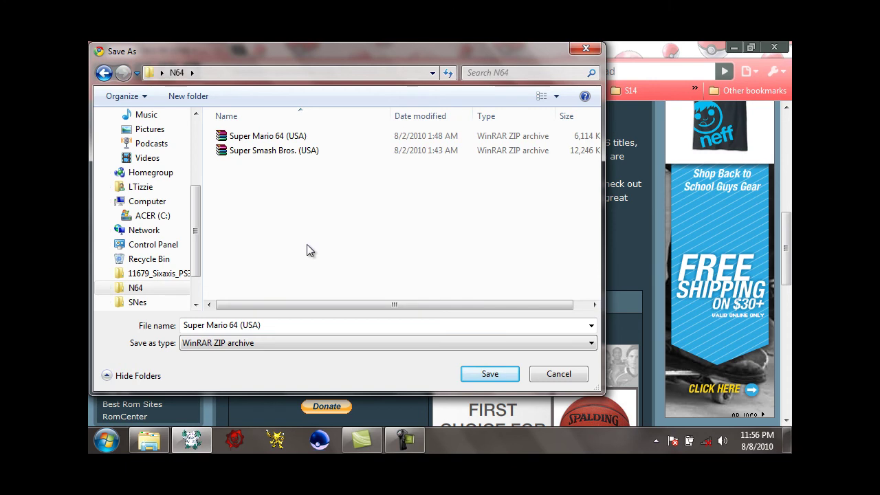
click(491, 377)
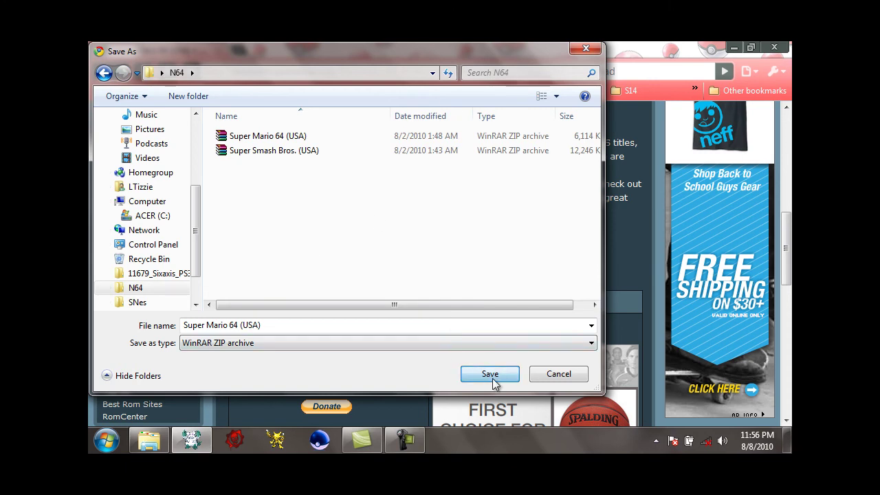
click(530, 243)
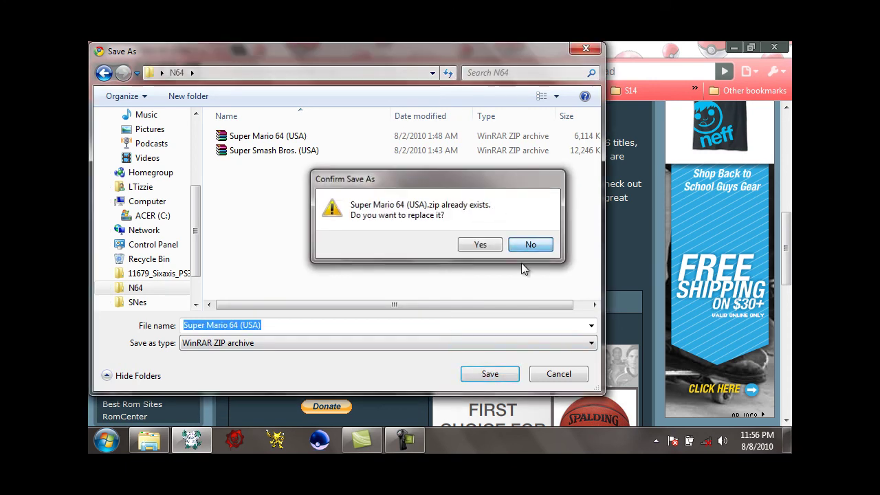
click(552, 376)
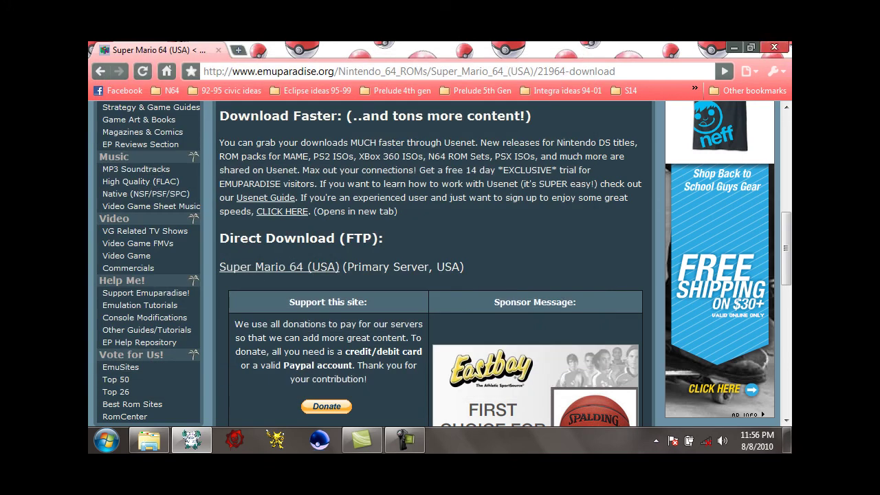
Step: Minimize the browser and launch Project64 1.6 to look over its list of games
click(734, 46)
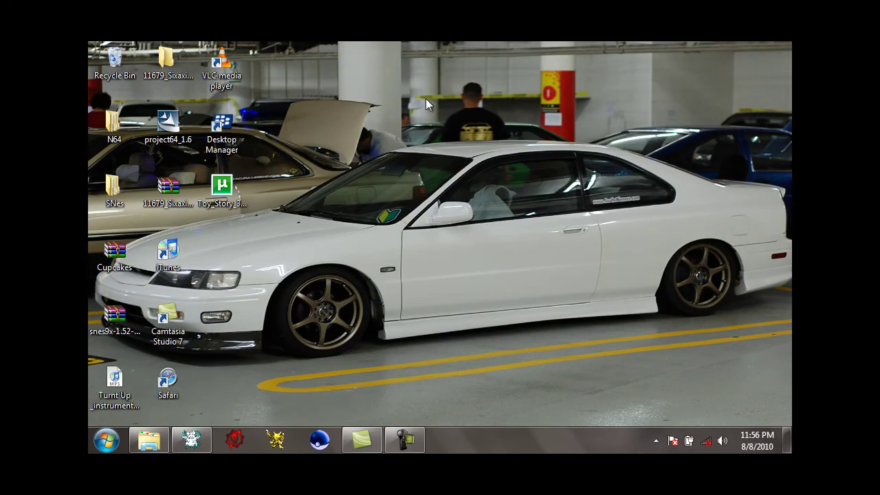
click(107, 440)
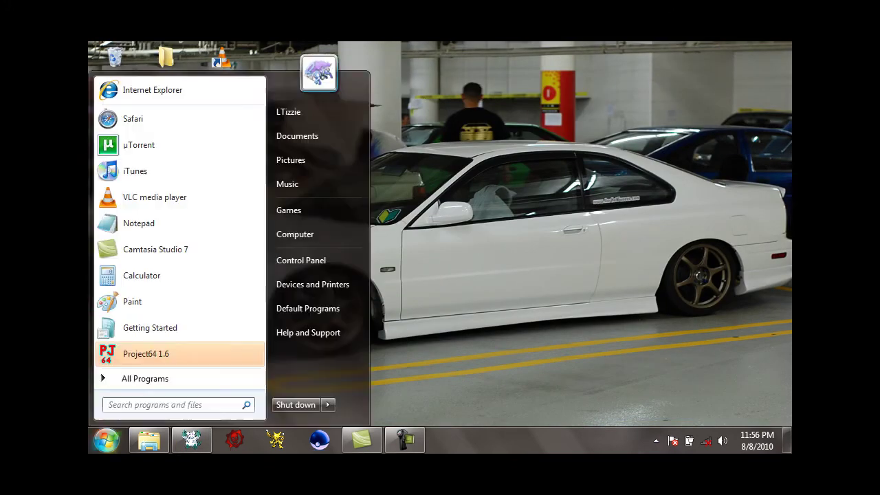
click(170, 356)
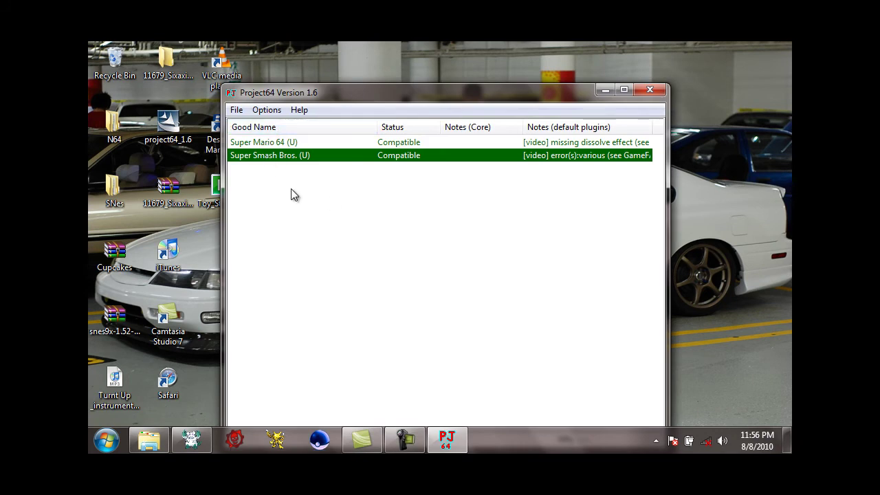
click(266, 141)
click(266, 155)
Step: Set the emulator's ROM directory to the N64 folder on the desktop
click(265, 110)
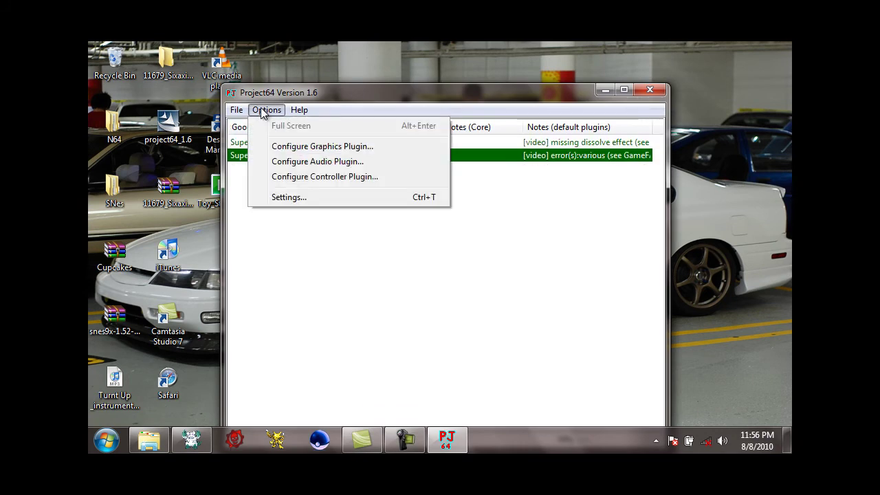
mouse_move(242, 115)
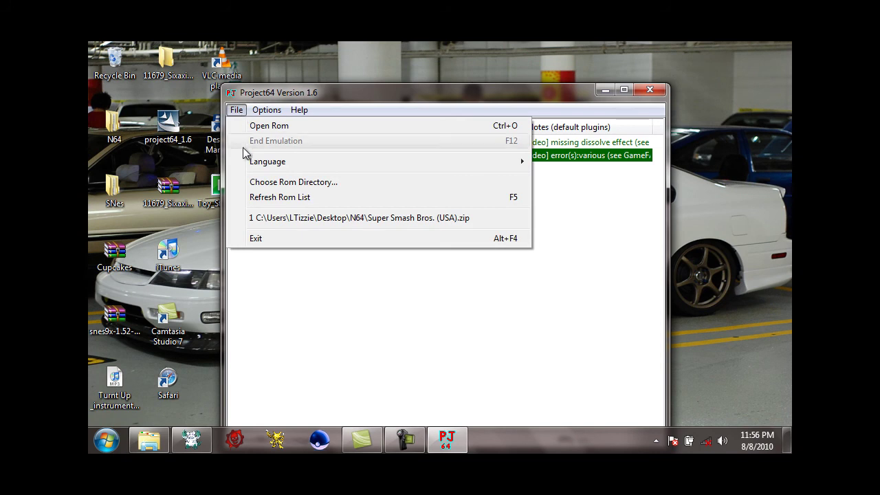
click(253, 181)
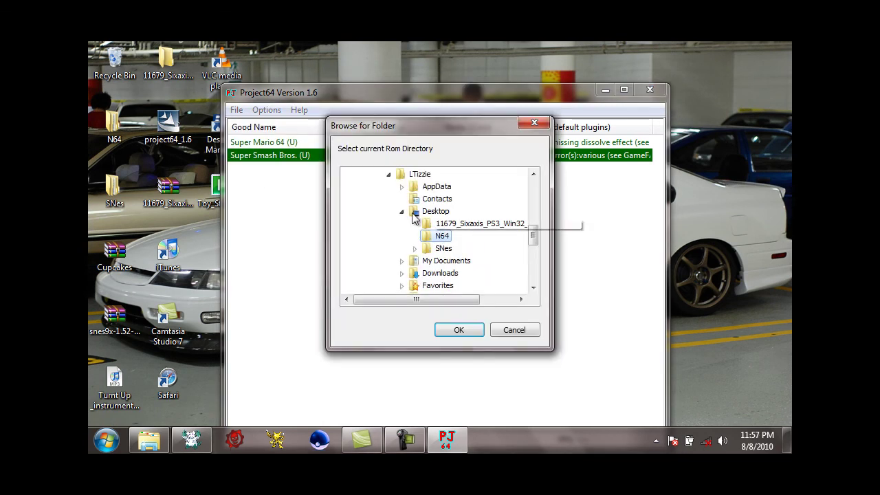
click(401, 212)
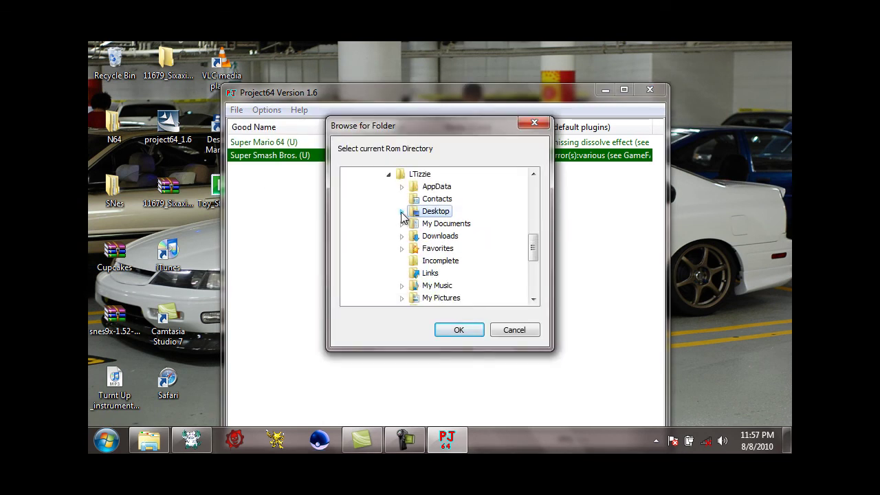
click(401, 213)
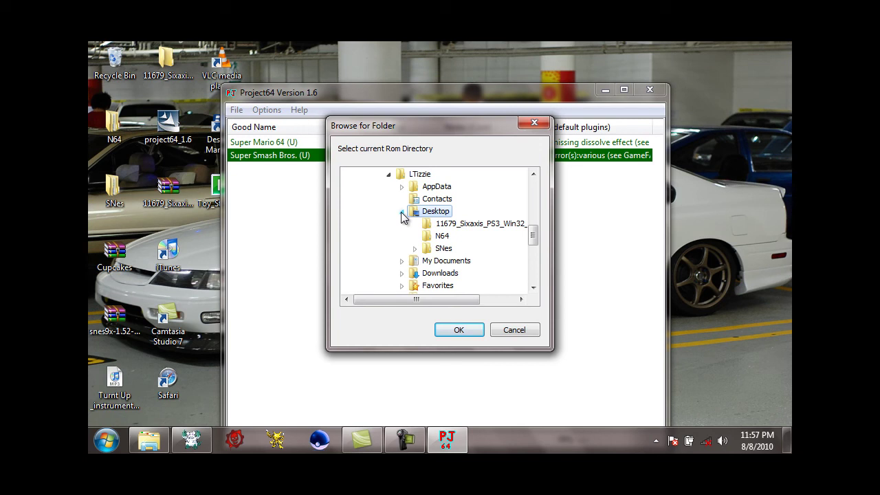
click(440, 237)
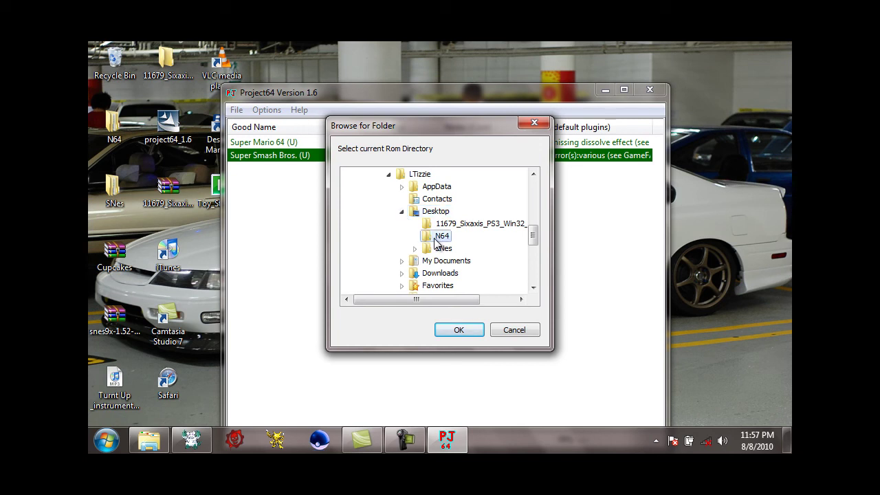
click(454, 330)
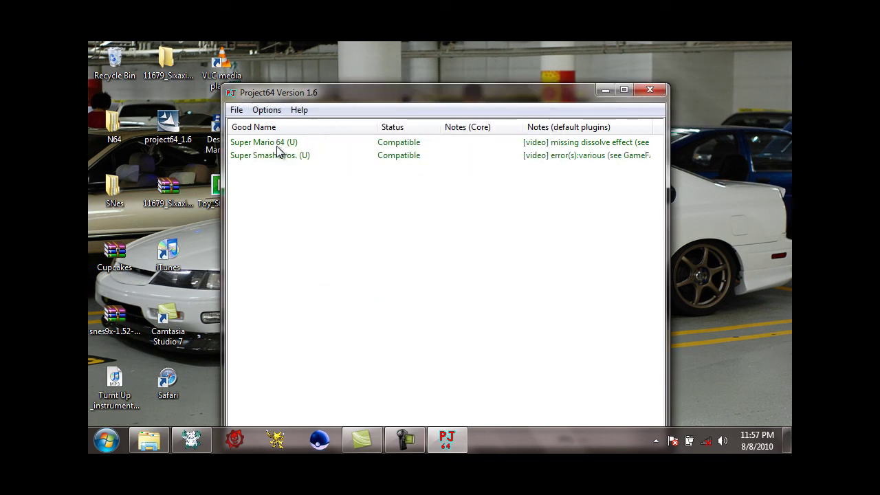
Step: Open the controller plugin configuration, examine the game device choices for Player 1 and accept the existing settings
click(263, 111)
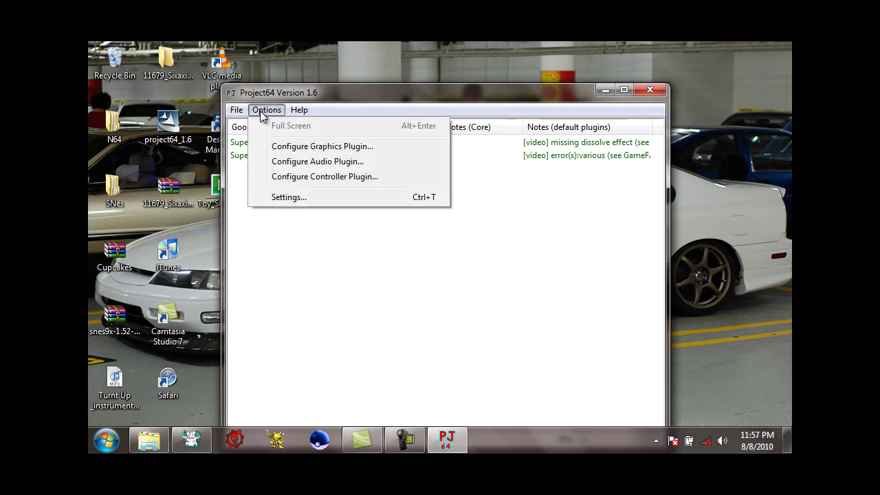
click(299, 177)
click(301, 165)
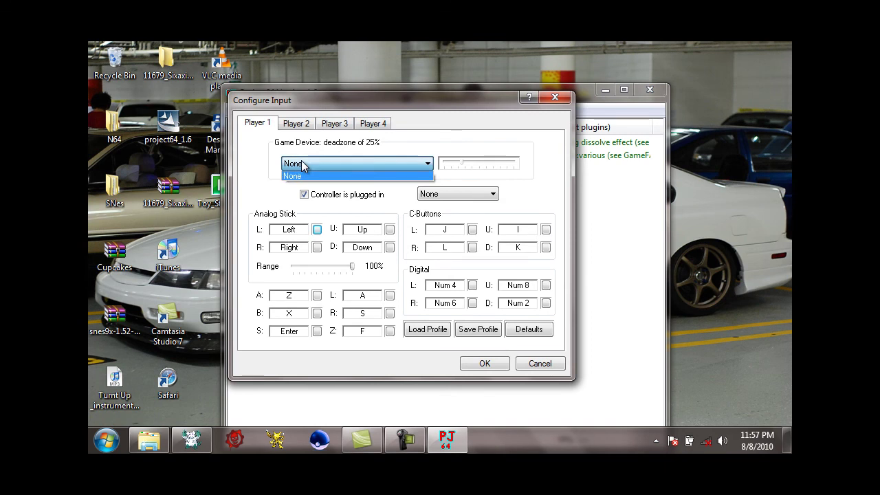
click(301, 165)
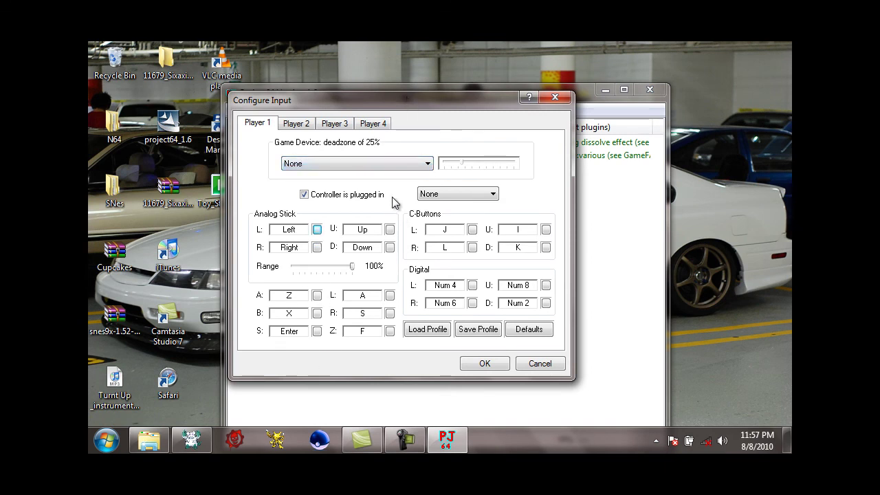
mouse_move(352, 100)
mouse_down()
mouse_move(419, 184)
mouse_move(329, 73)
mouse_move(357, 117)
mouse_move(346, 109)
mouse_up()
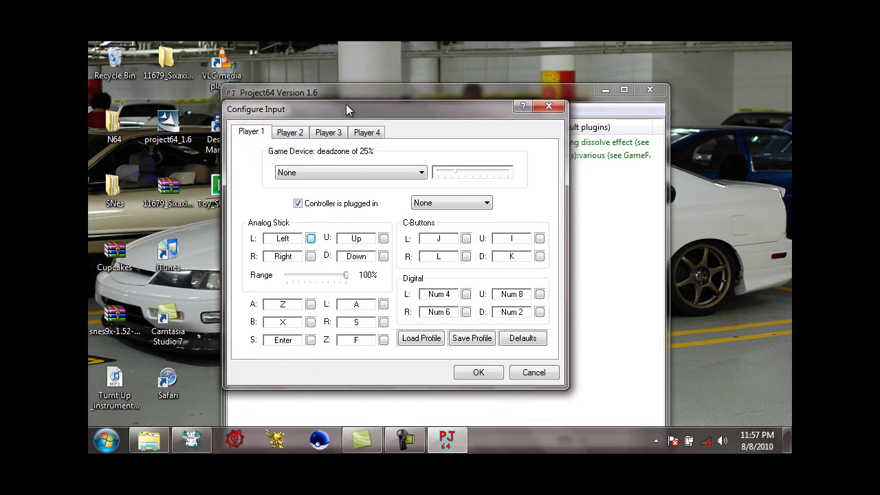
click(358, 178)
click(358, 177)
click(479, 374)
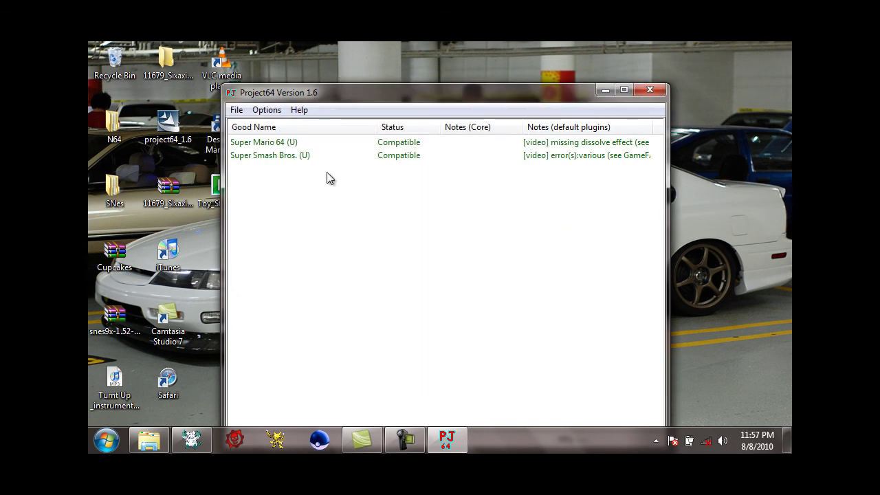
Step: Run Super Mario 64 (U) from the game list up to its title screen and close the emulator
click(299, 156)
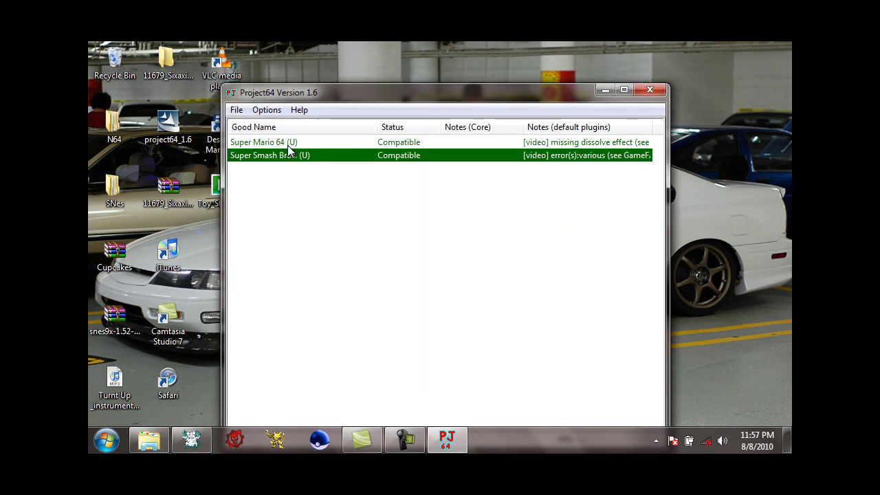
key(Return)
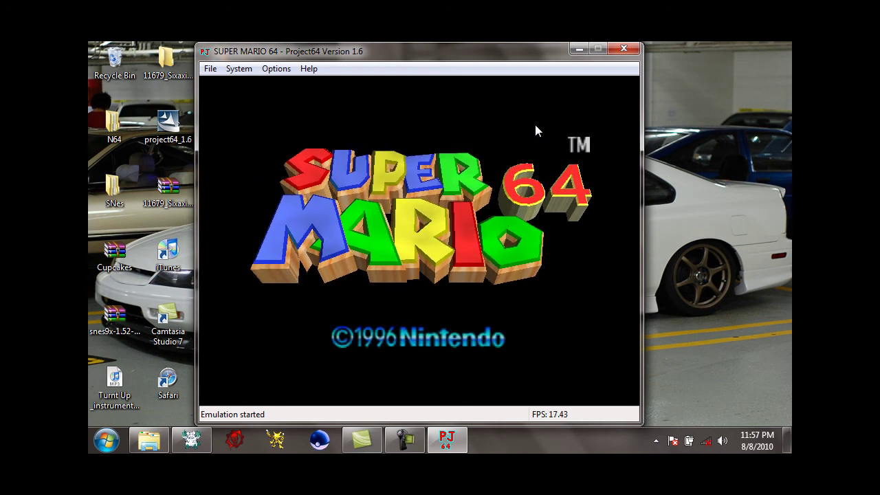
click(622, 48)
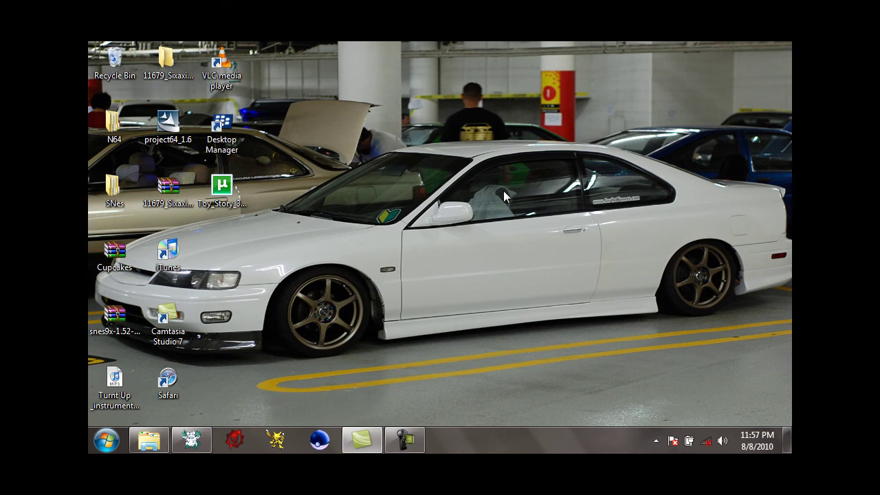